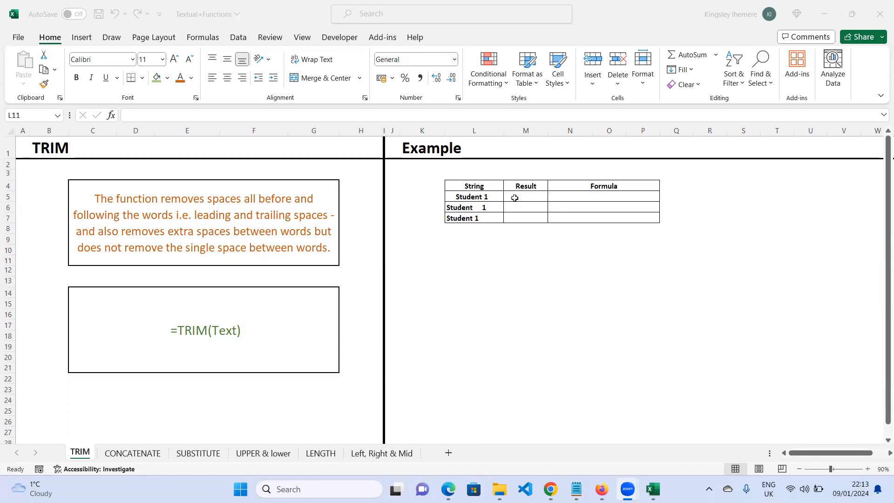
- Enter =TRIM(L5) in cell M5 to strip the extra spaces from the first string
left_click(515, 195)
left_click(518, 194)
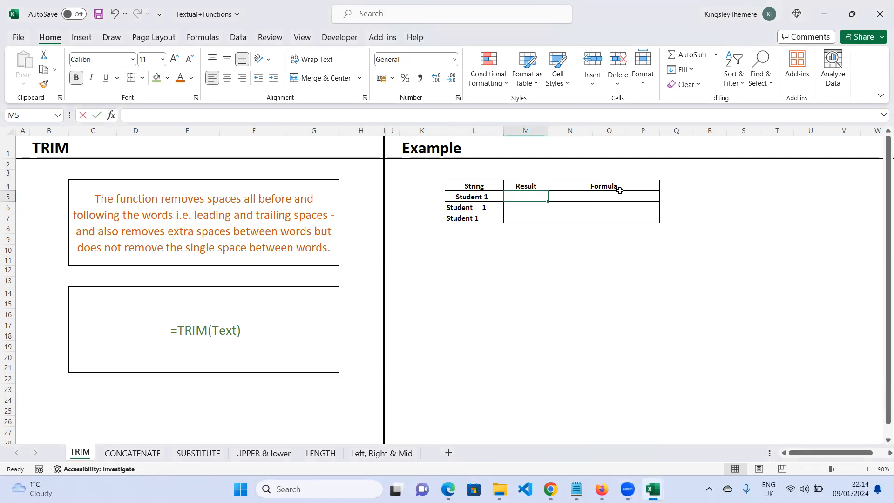
type("=")
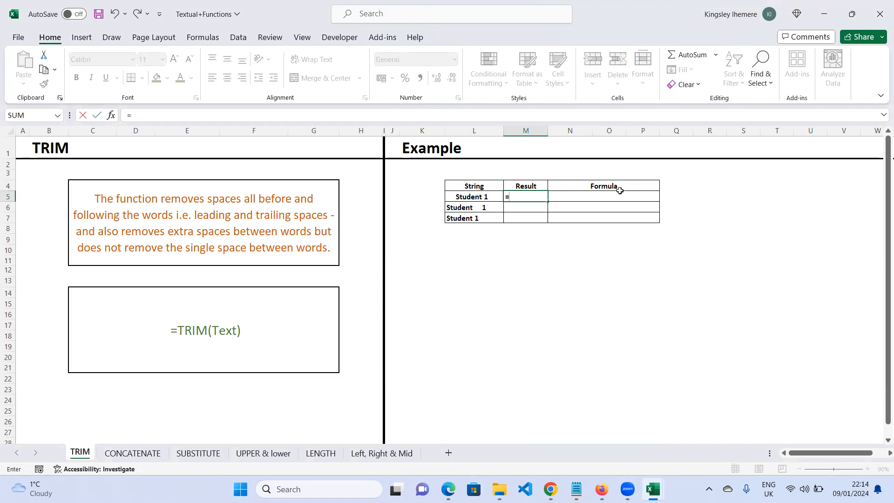
type("tri")
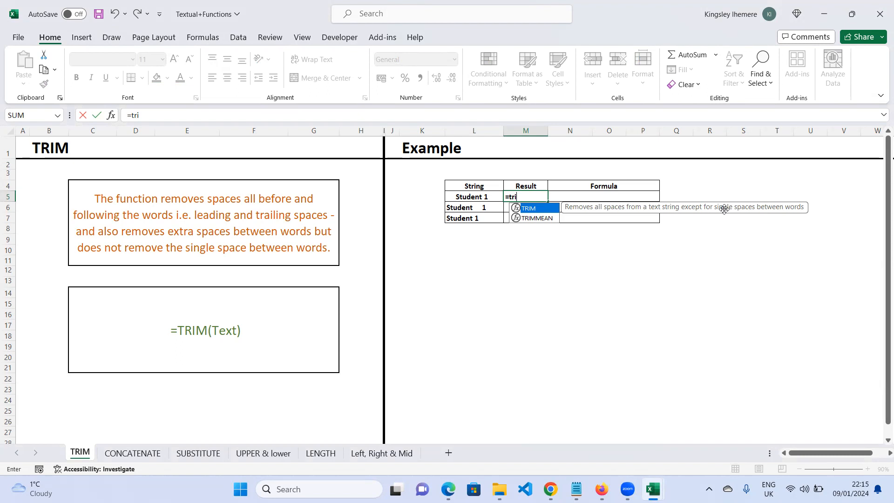
key("Tab")
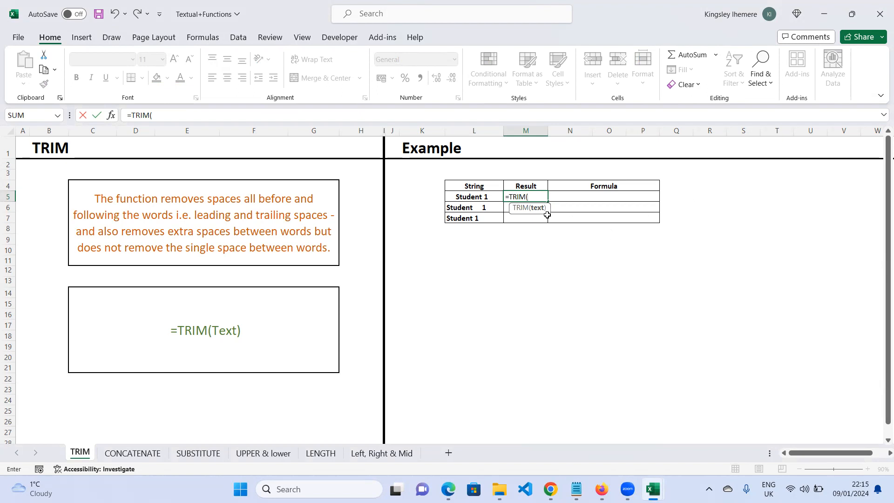
left_click(482, 197)
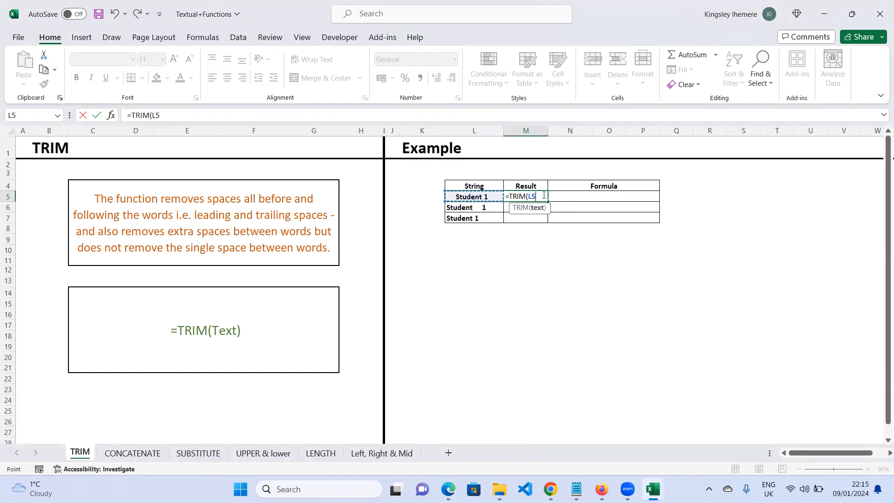
type(")")
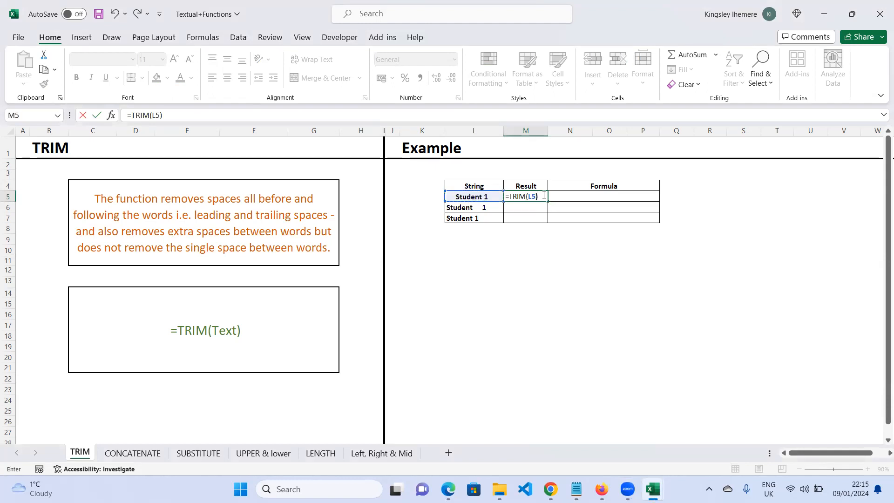
key("Return")
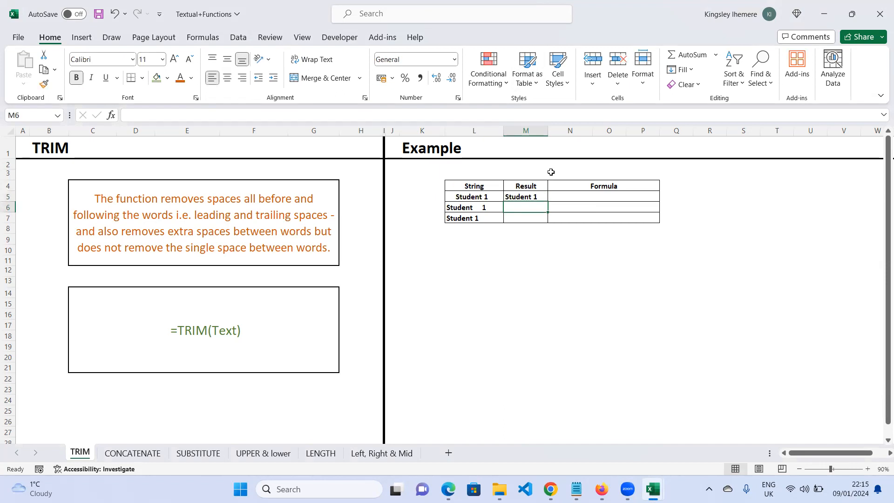
- Resize columns L and M so the String and Result columns are slightly wider than their contents
left_click_drag(546, 130, 664, 130)
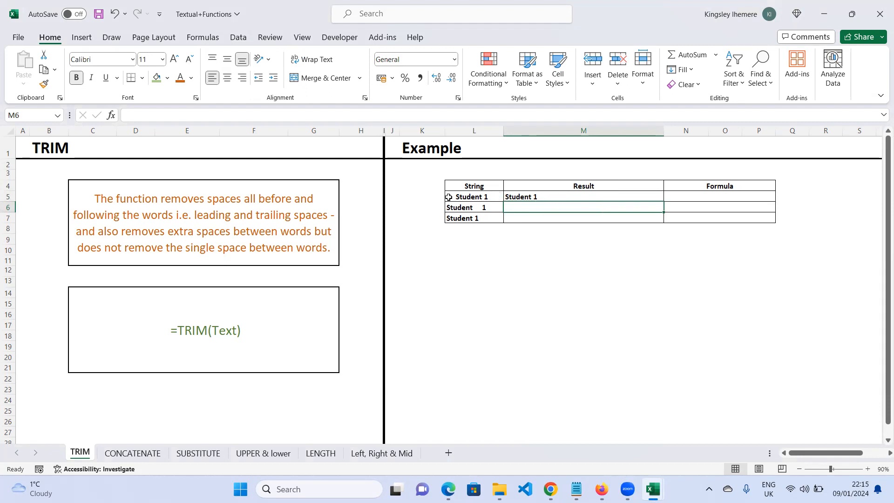
left_click_drag(662, 131, 536, 155)
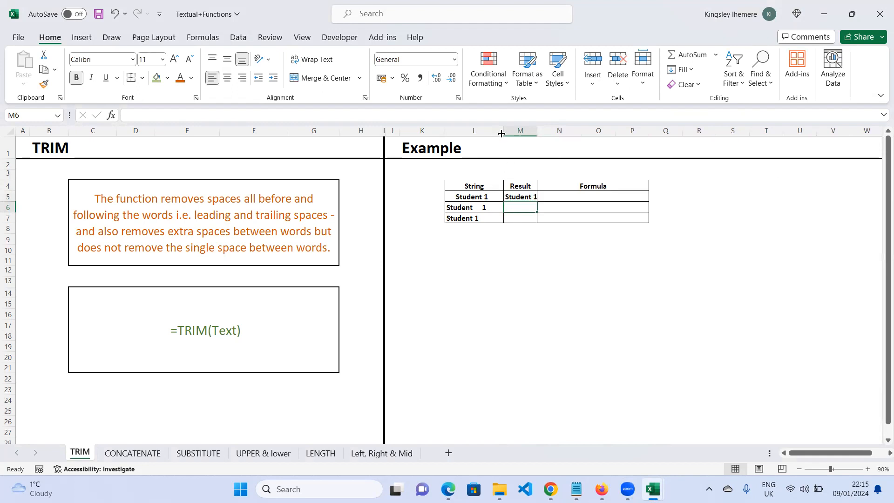
left_click_drag(504, 131, 476, 131)
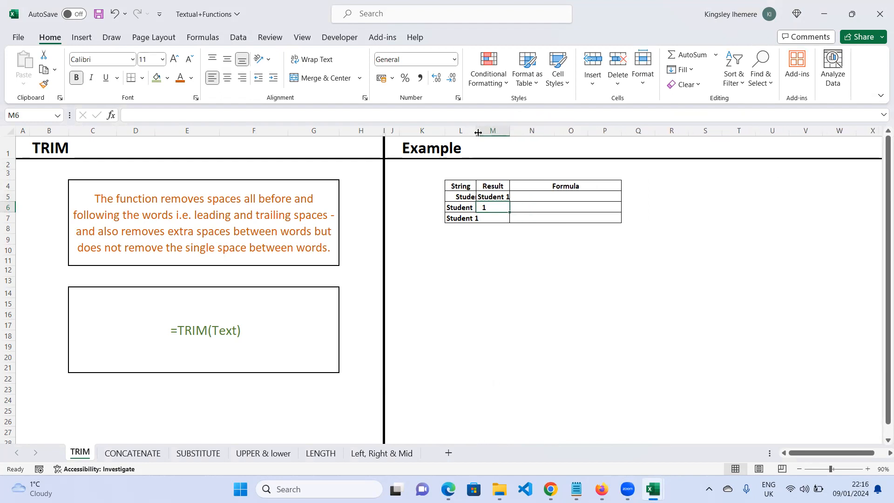
left_click_drag(474, 134, 451, 129)
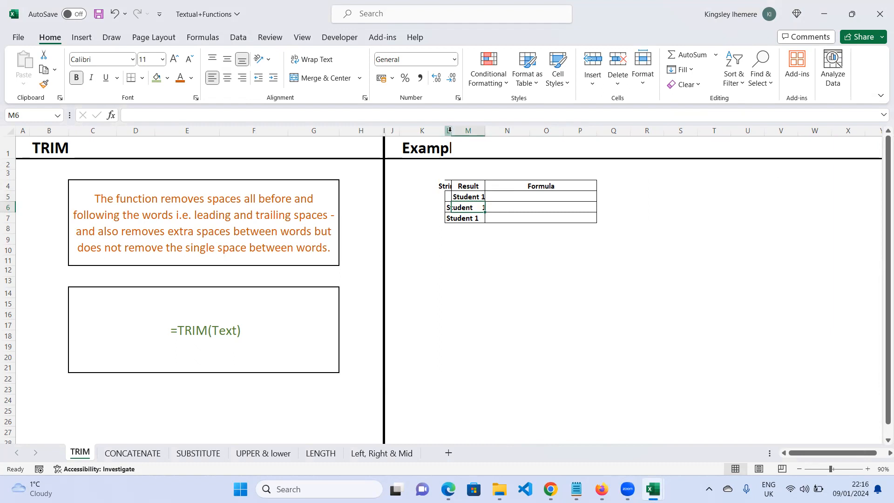
left_click_drag(451, 130, 575, 130)
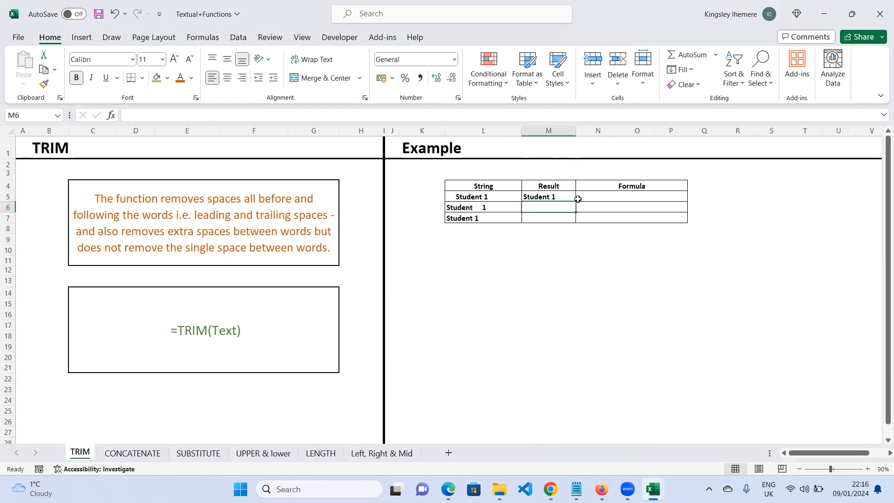
- Fill the TRIM formula from M5 down to M7 and check the source string in L7 for trailing spaces
left_click(548, 197)
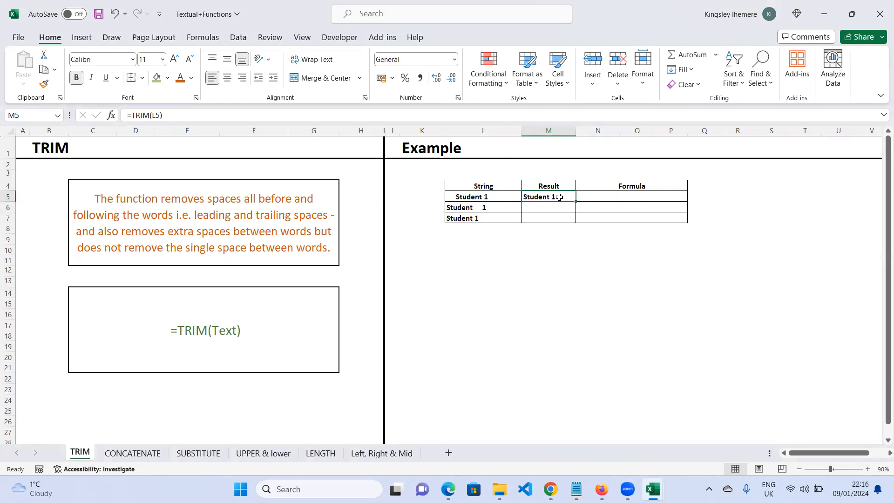
left_click_drag(576, 201, 578, 222)
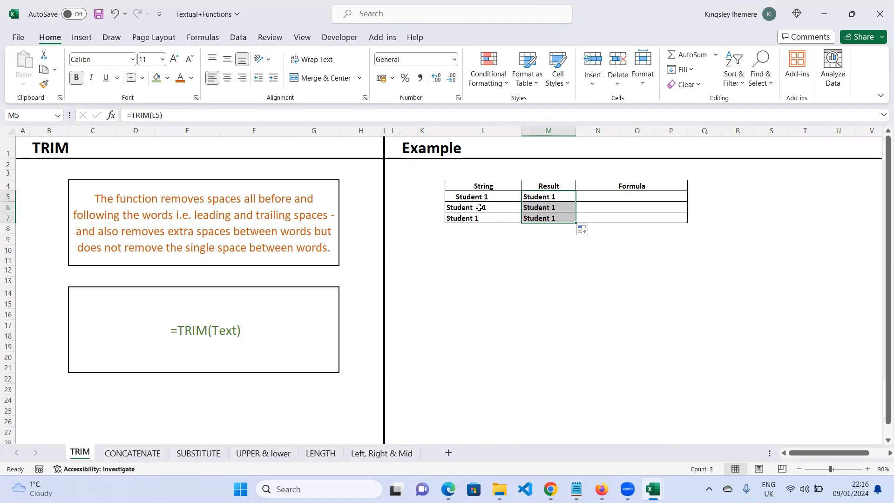
left_click(501, 217)
double_click(502, 218)
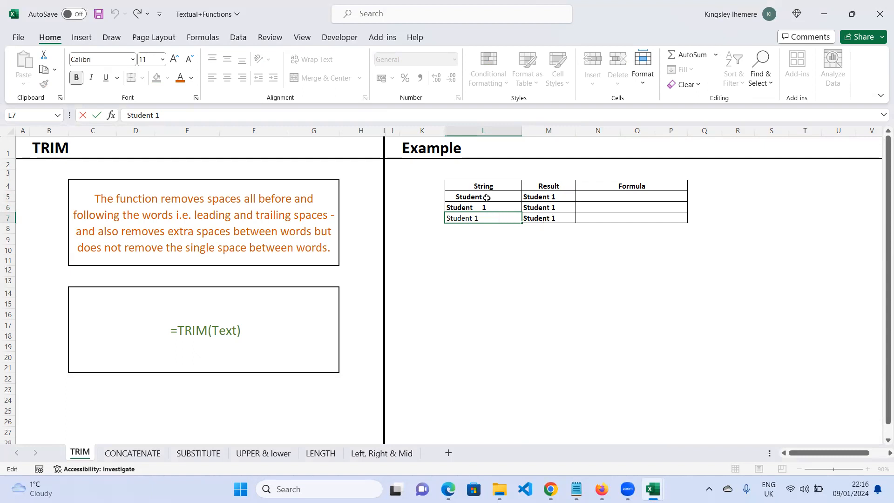
left_click(540, 196)
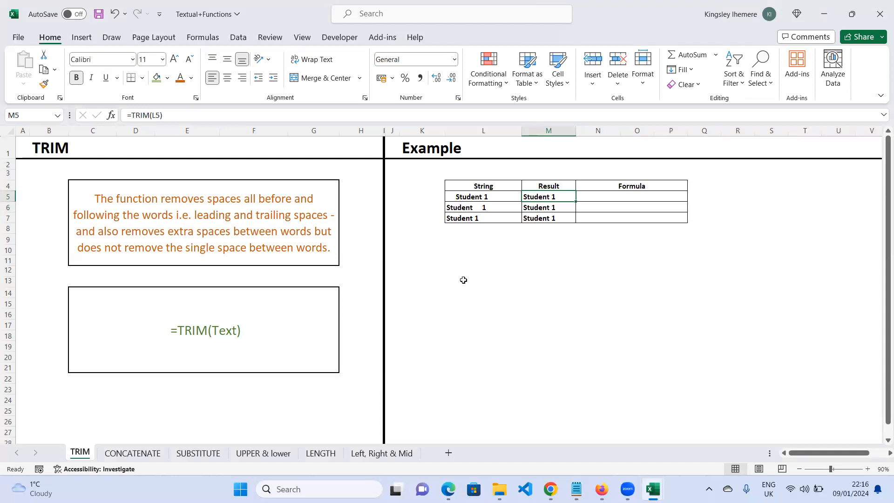
- Merge and center the range L14:O21 below the example table
left_click(508, 314)
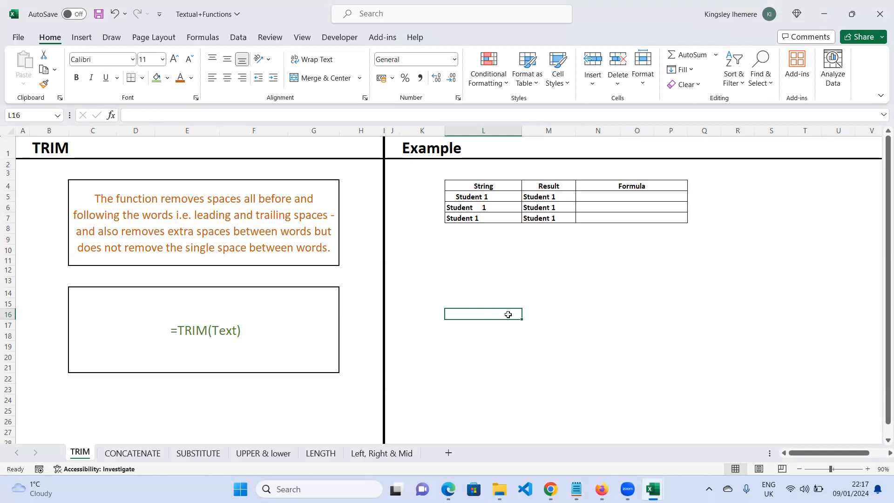
left_click_drag(445, 290, 637, 371)
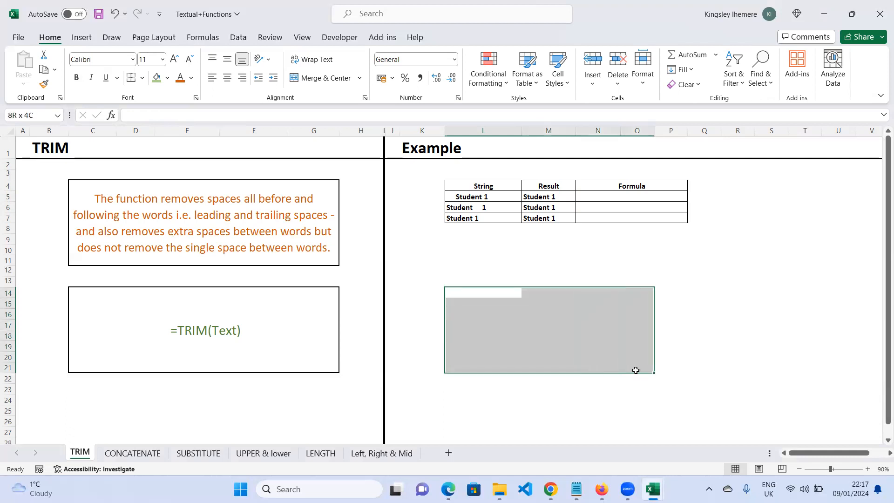
left_click(324, 79)
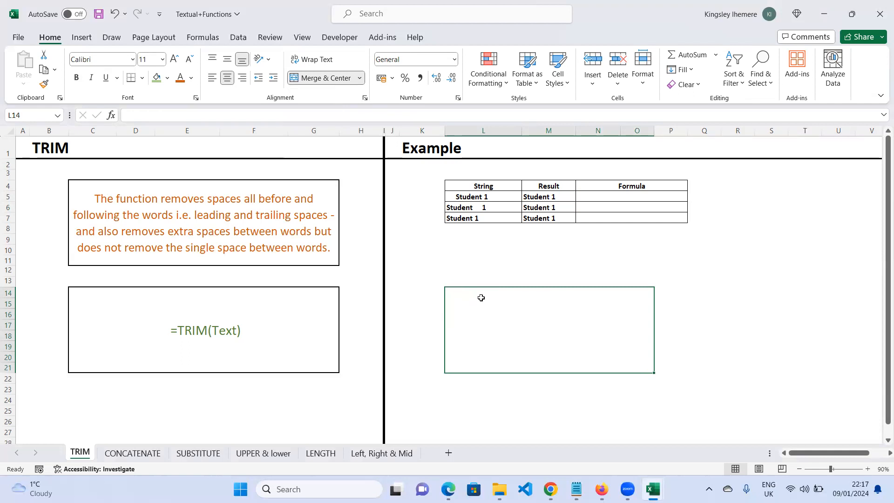
- Enter "I am", the presenter's first name and ", A business intelligence professional" in merged cell L14, with several extra spaces between the last words
type("I am")
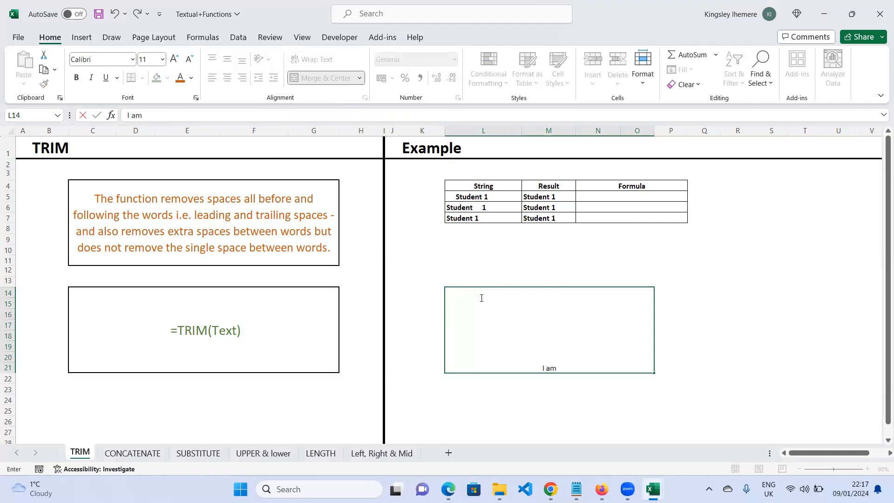
type(" Kingsley")
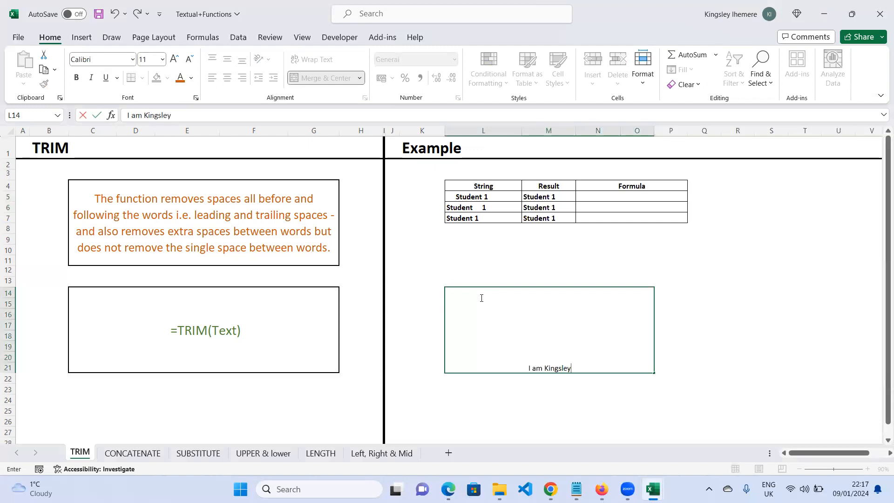
type(", A busine")
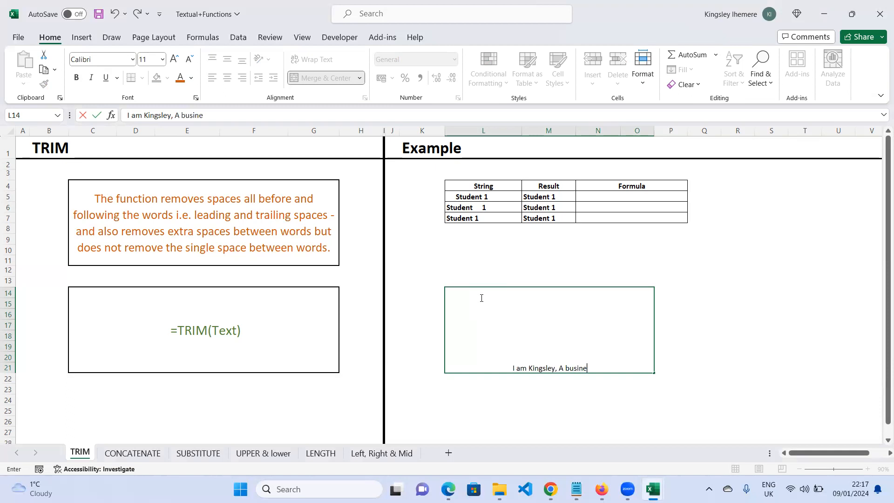
key("BackSpace")
key("BackSpace")
key("BackSpace")
key("BackSpace")
key("BackSpace")
key("BackSpace")
key("BackSpace")
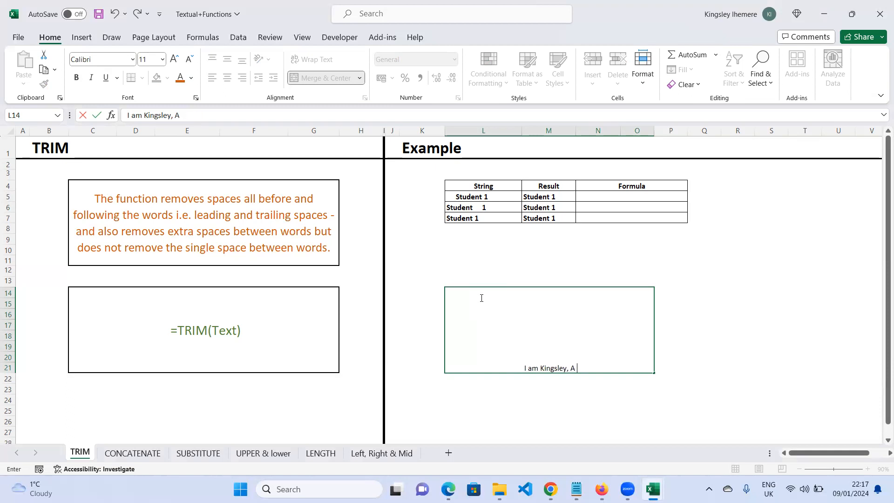
type("business")
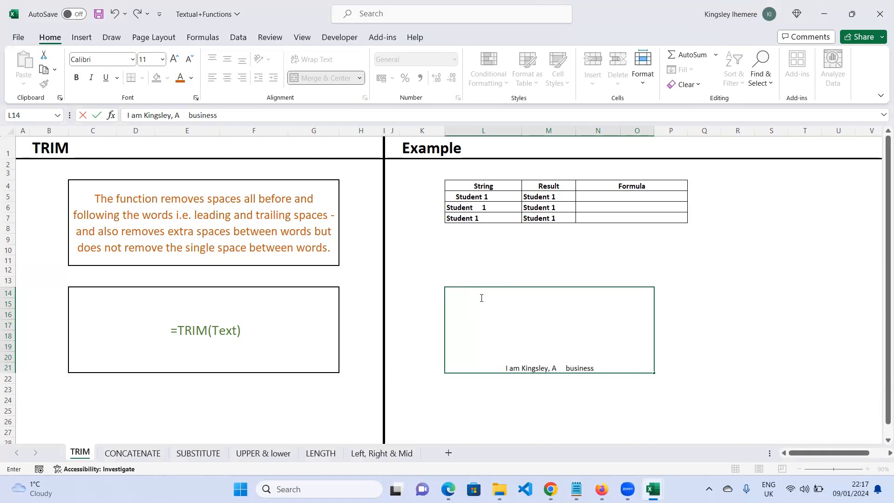
type("    int")
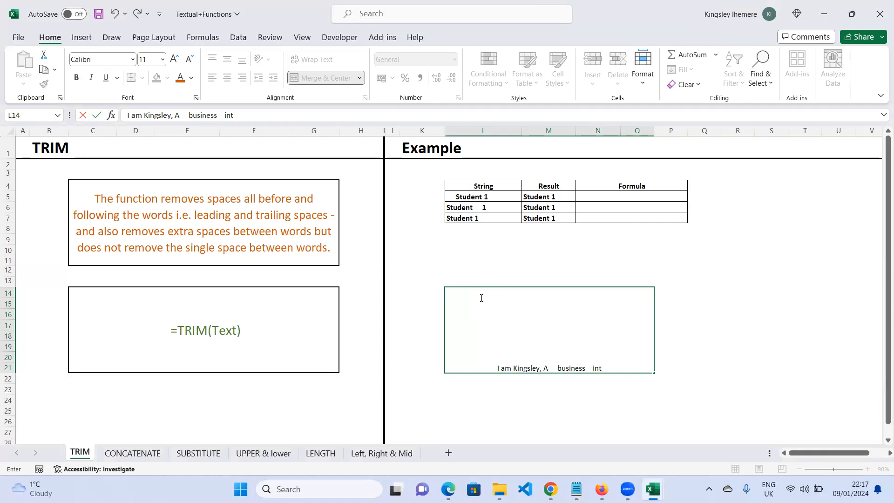
type("ellif")
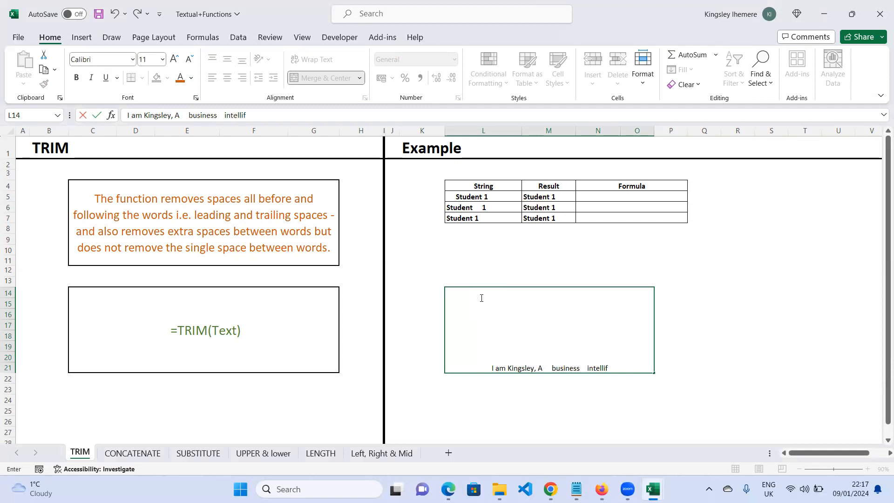
key("BackSpace")
type("gence ")
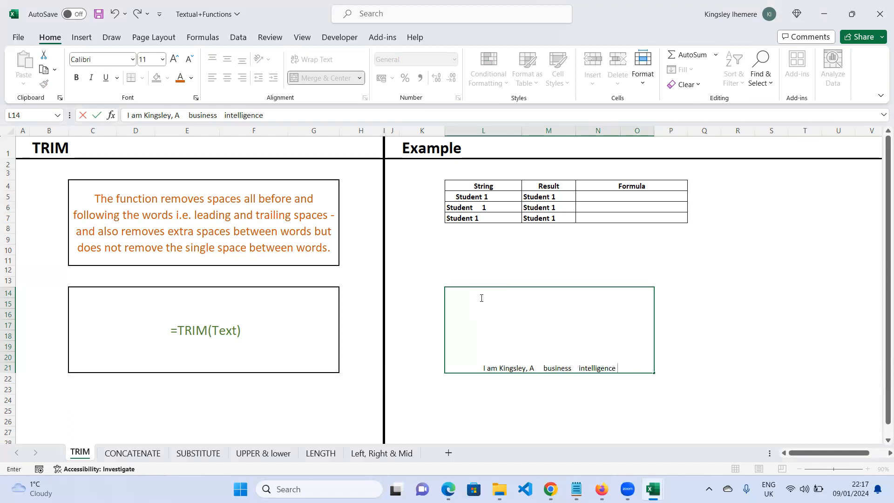
type("     pr")
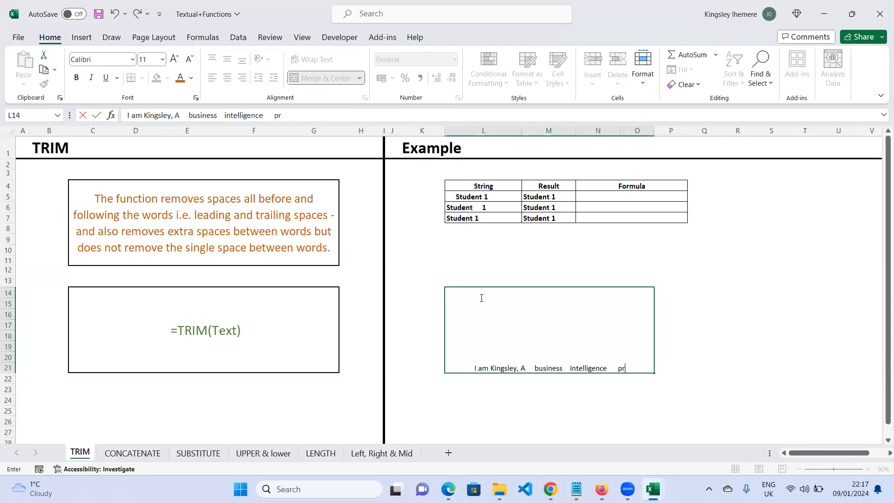
type("ofessional")
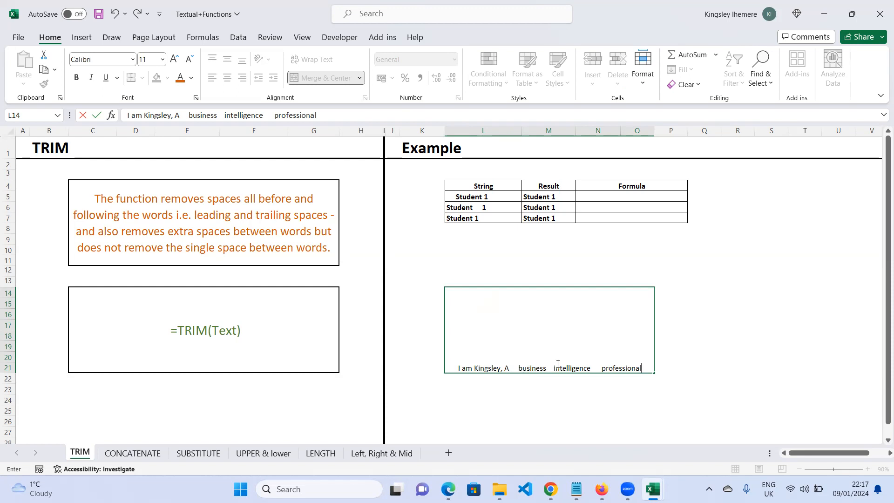
- Enter =TRIM(L14) in cell Q16 to clean the spacing of the merged cell's sentence
left_click(721, 312)
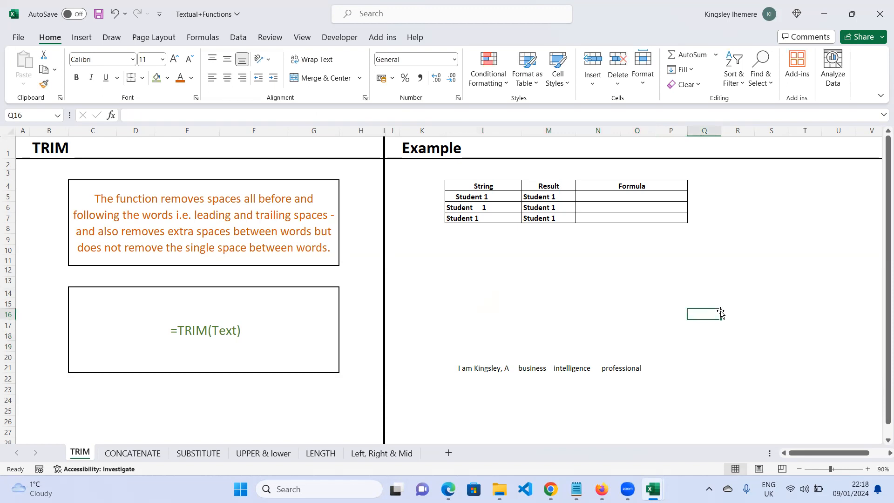
type("=tri")
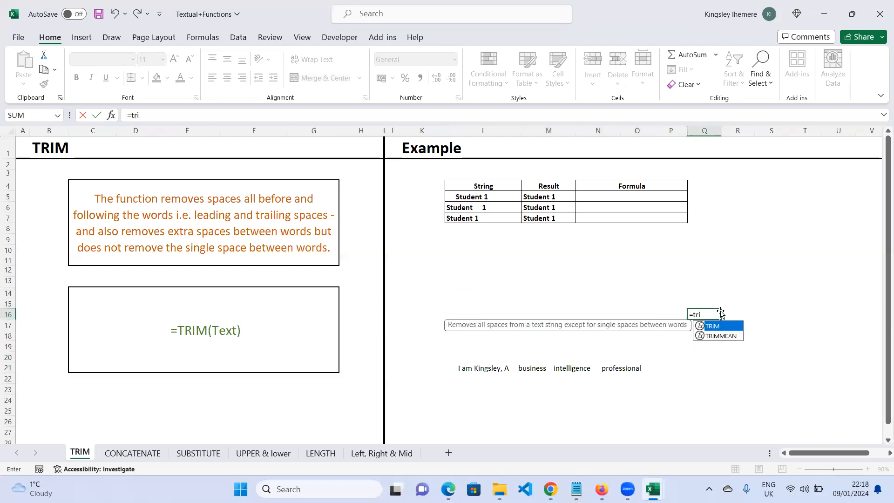
key("Tab")
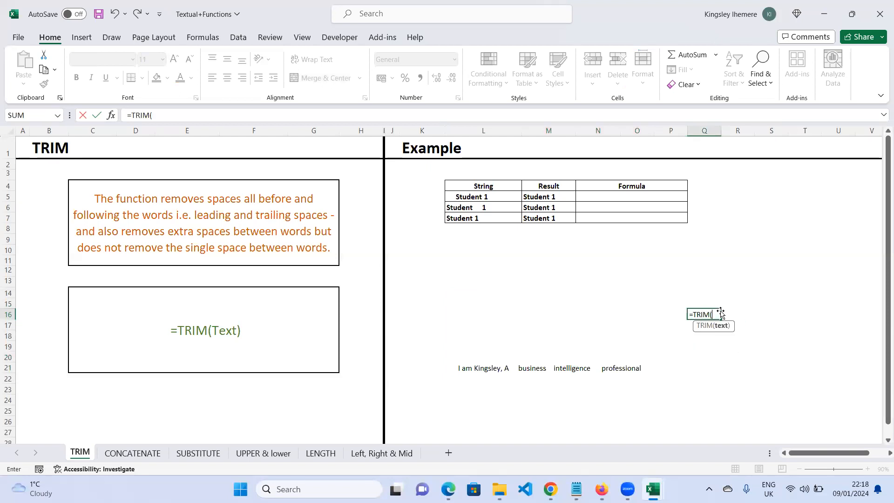
left_click(457, 367)
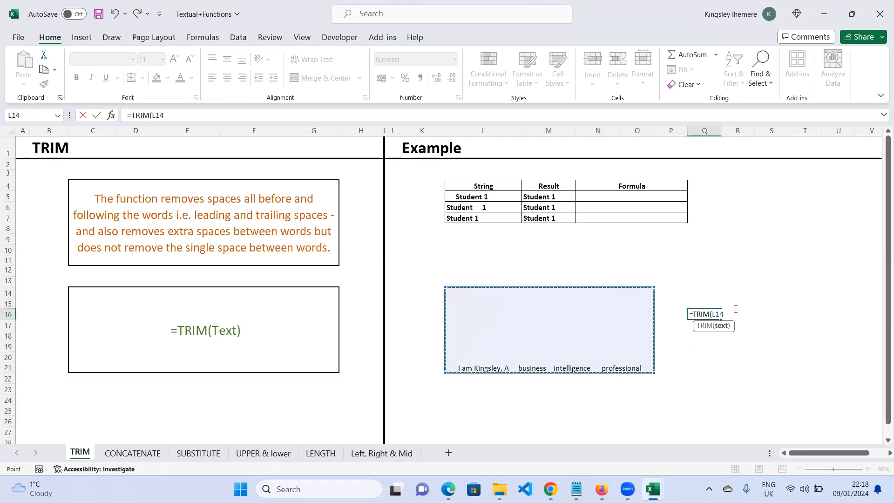
type(")")
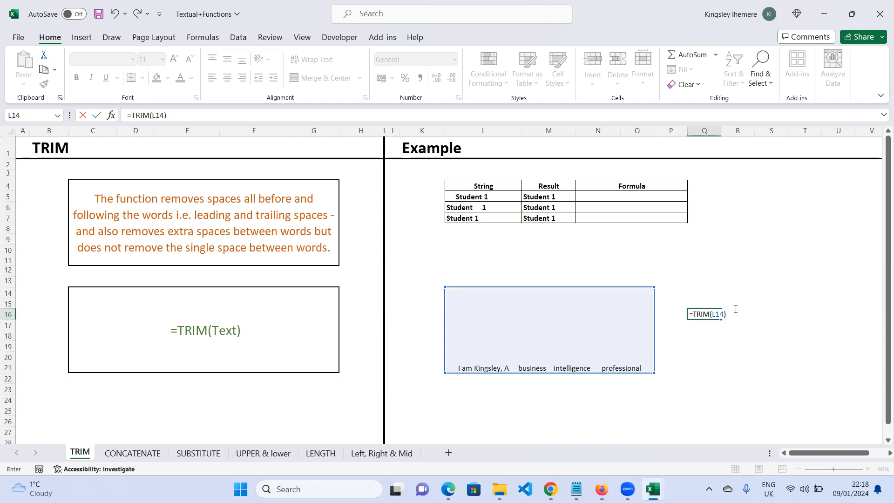
key("Return")
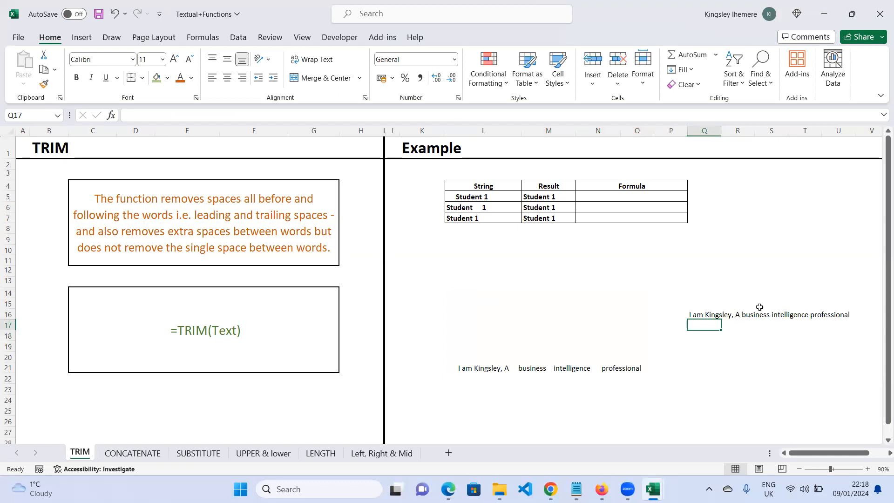
- Check the trimmed sentence produced by the formula in Q16 across Q16:U16
left_click(845, 315)
left_click(791, 314)
left_click_drag(688, 314, 853, 311)
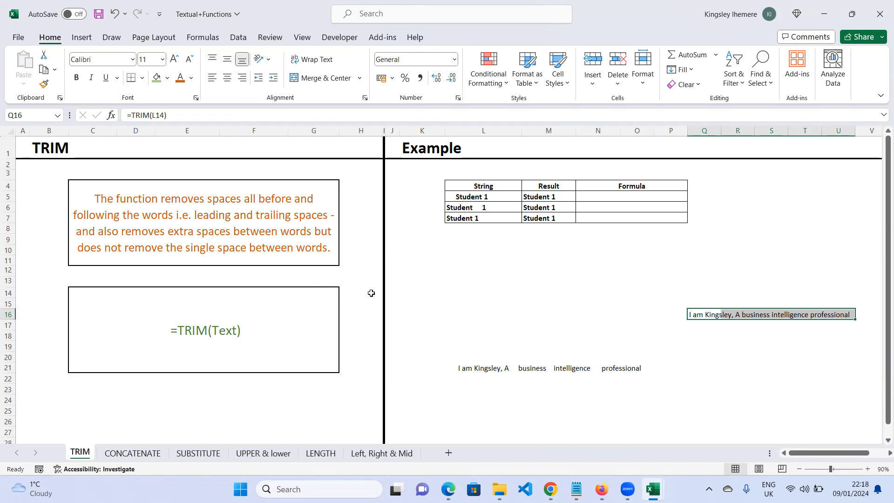
- On the CONCATENATE sheet, enter =K5&" "&M5 in M15 to join Student 1 with the Science score, and check the formula
left_click(131, 454)
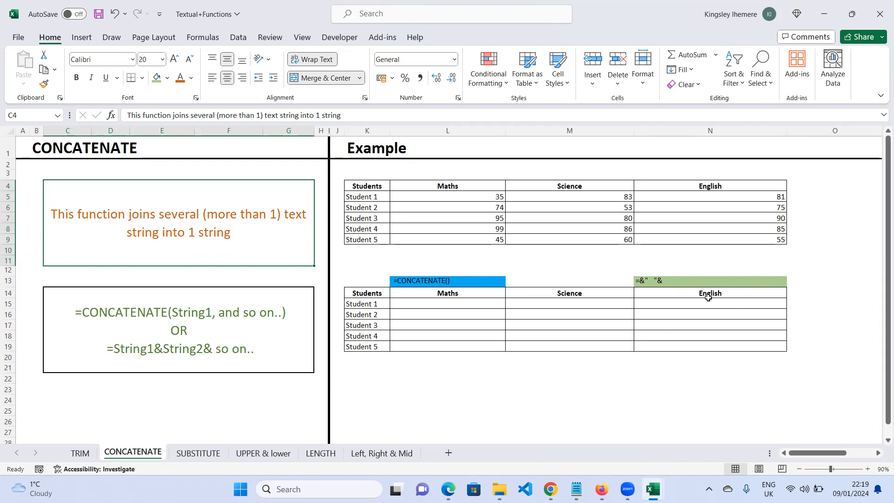
left_click(517, 306)
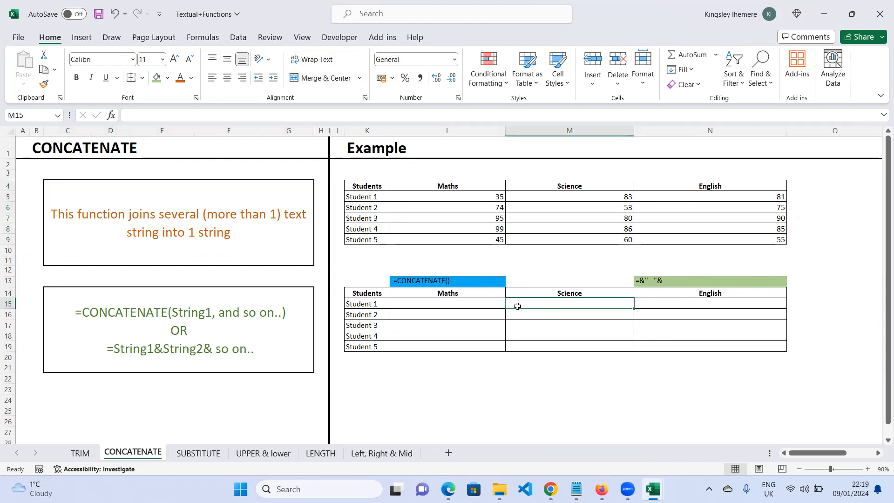
type("=")
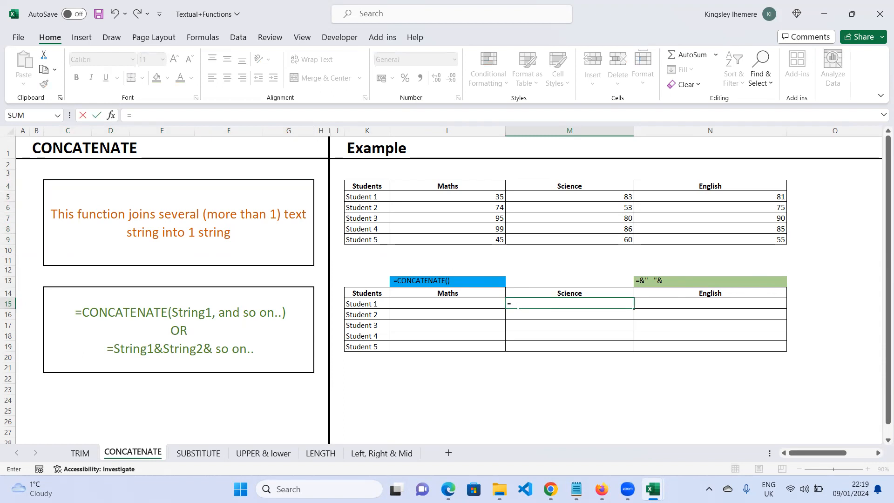
type("&")
type("\"")
type("&")
left_click(512, 304)
left_click(374, 197)
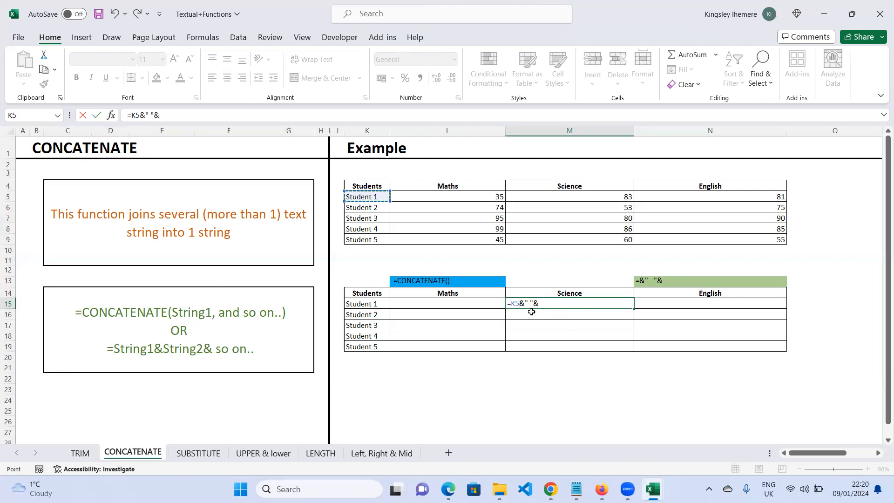
left_click(600, 305)
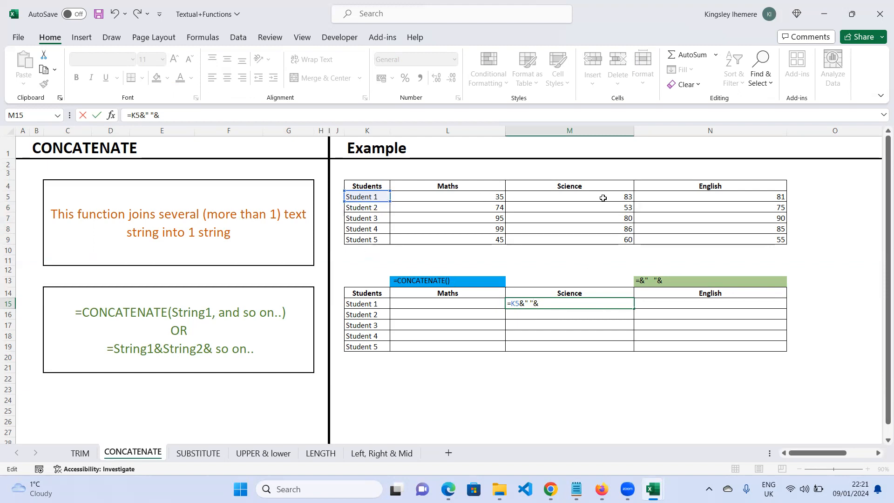
left_click(627, 196)
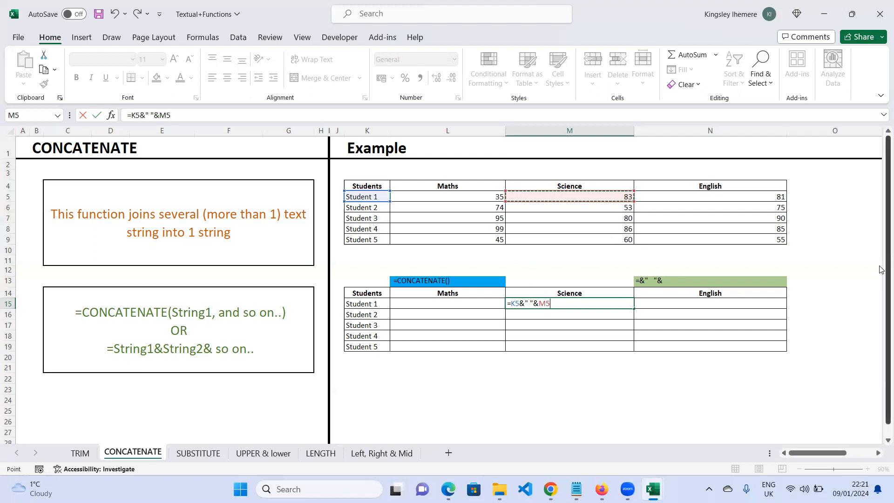
key("Return")
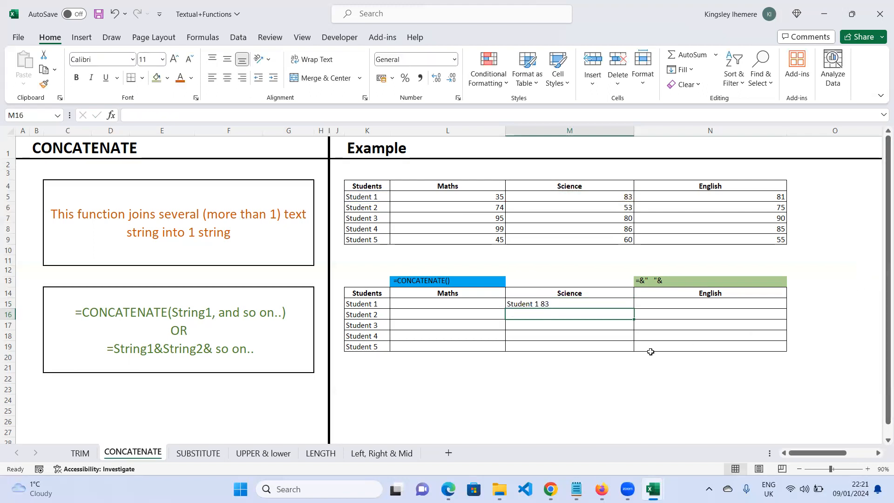
left_click(547, 305)
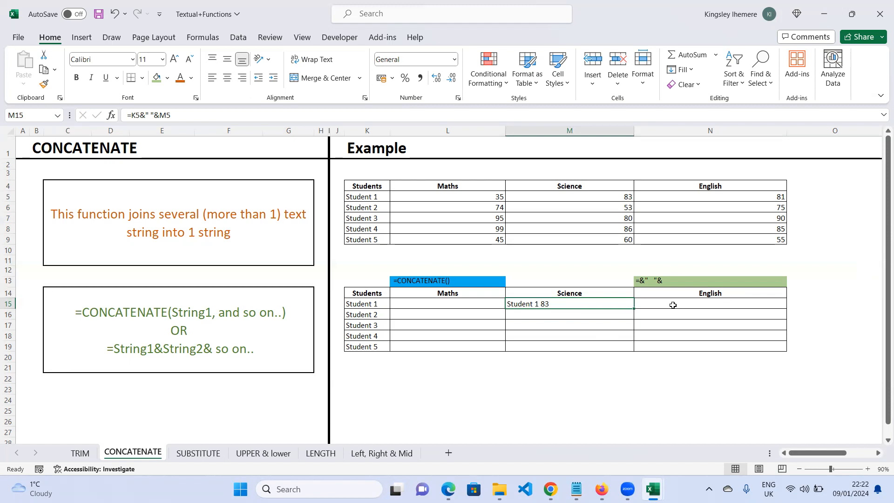
- Enter =CONCATENATE(K5,N5) in N15 to join Student 1 with the English score
left_click(673, 305)
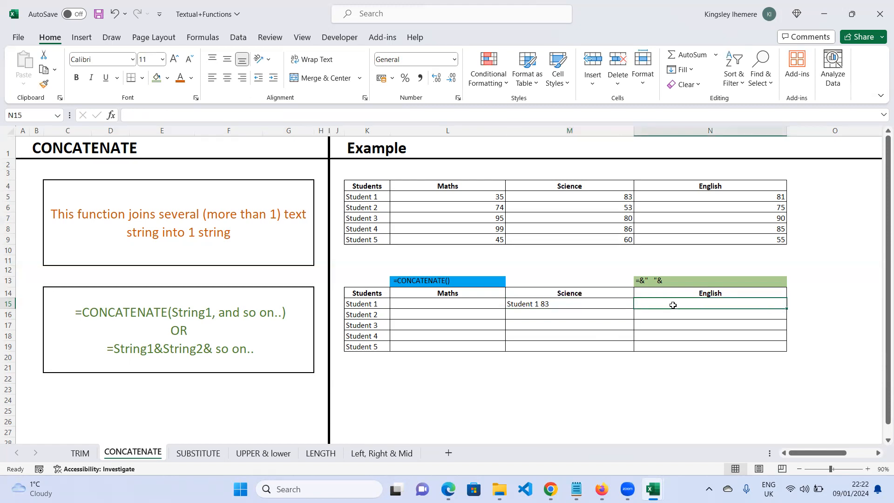
type("=con")
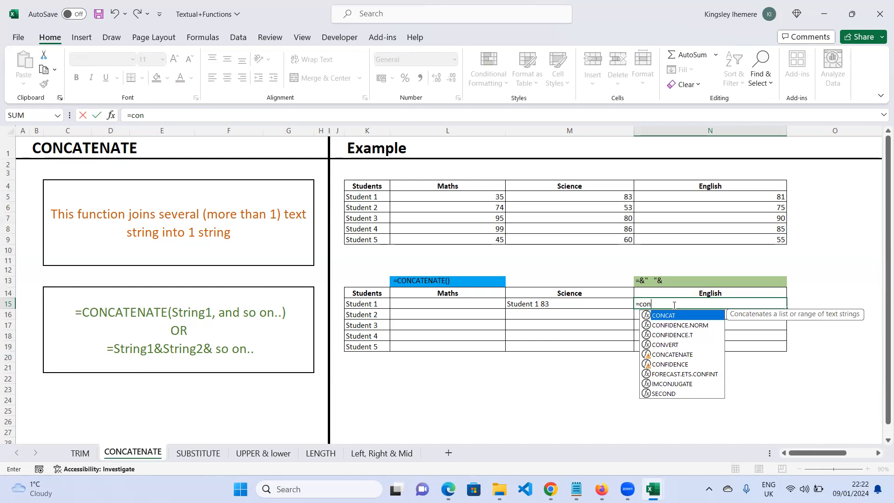
key("Down")
key("Down")
key("Down")
key("Down")
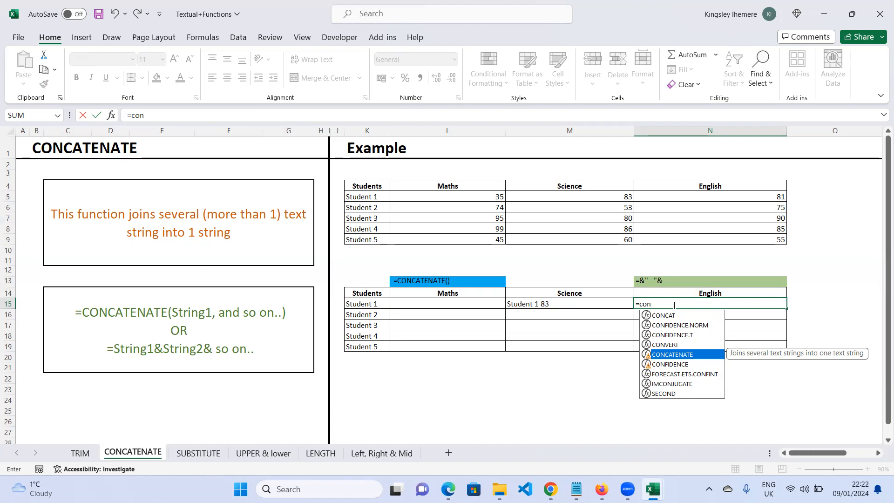
key("Up")
key("Up")
key("Up")
key("Up")
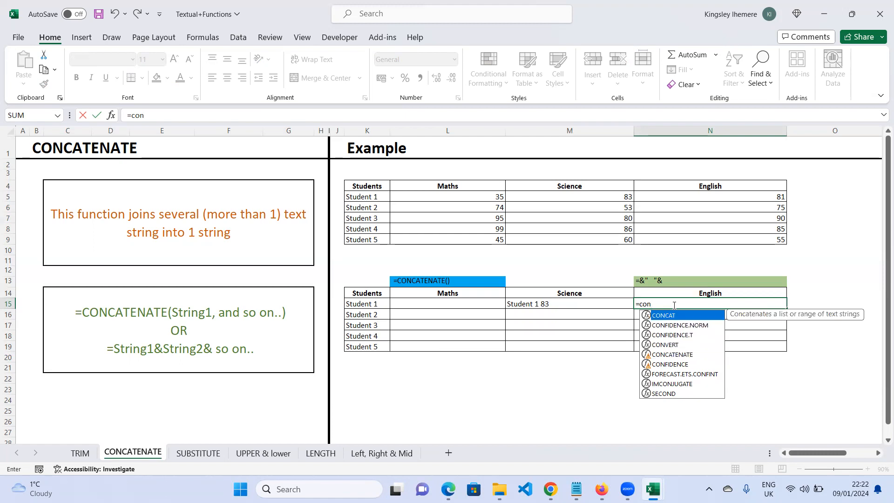
key("Down")
key("Down")
key("Down")
key("Down")
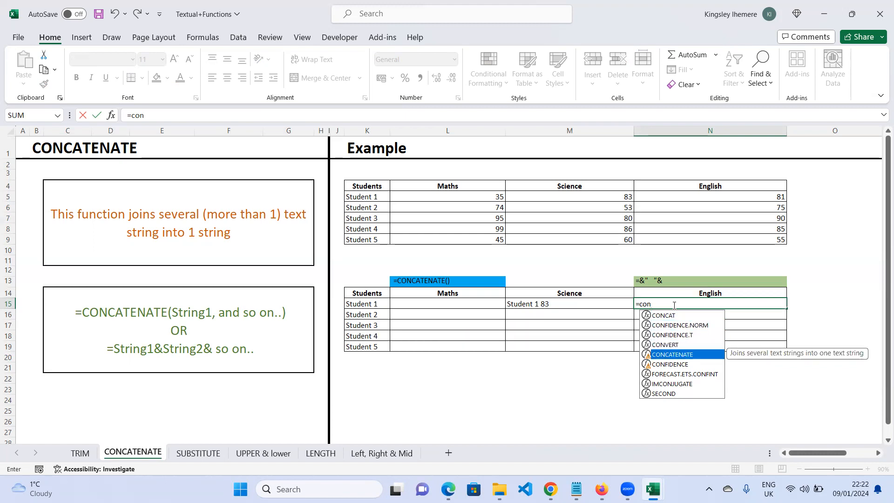
key("Tab")
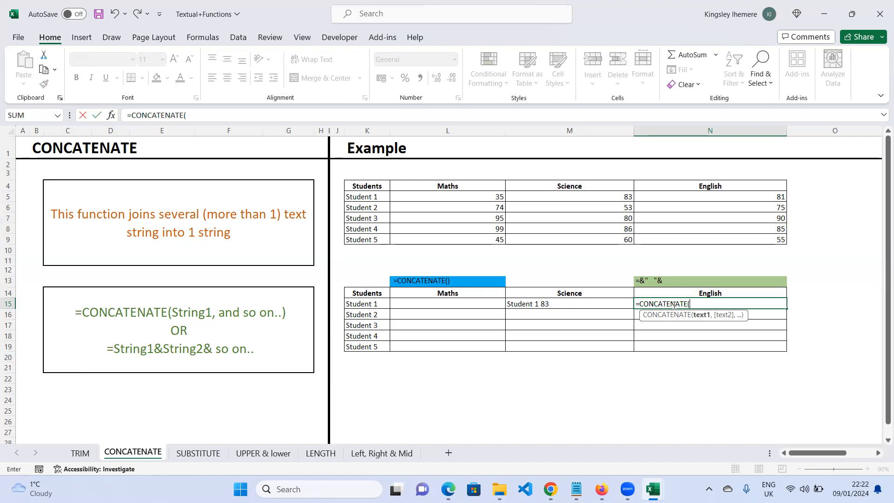
left_click(372, 197)
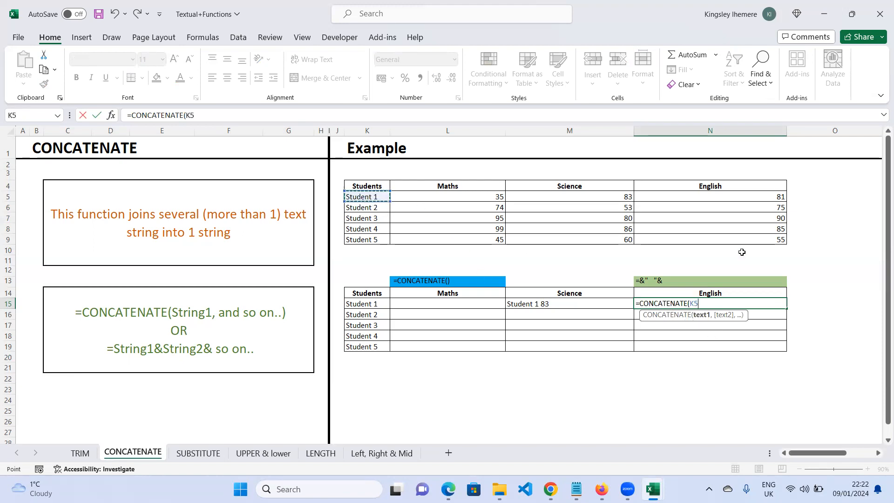
type(",")
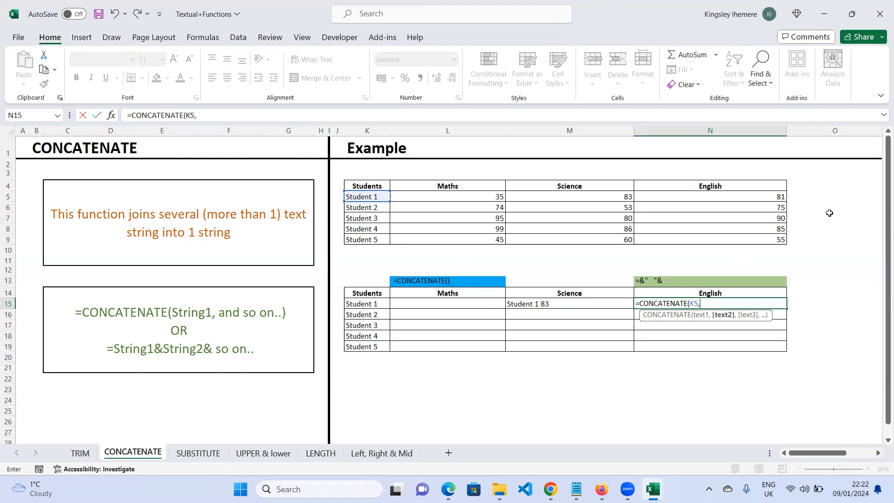
left_click(774, 197)
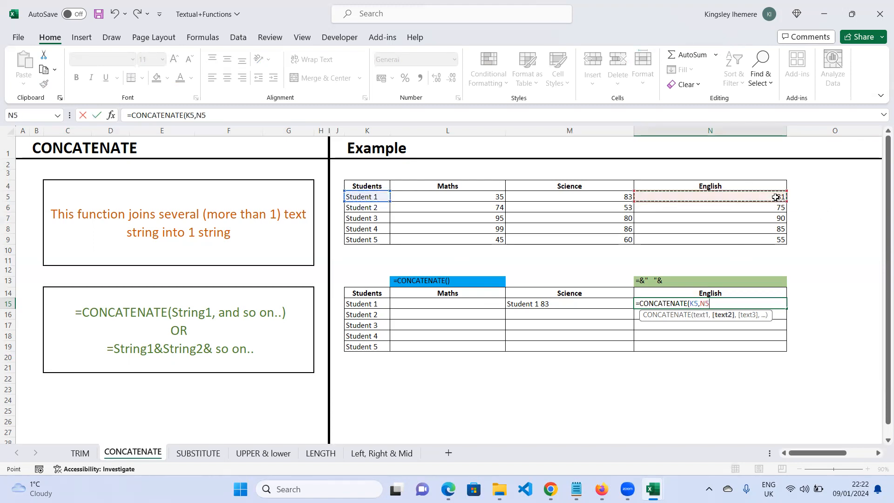
type(")")
key("Return")
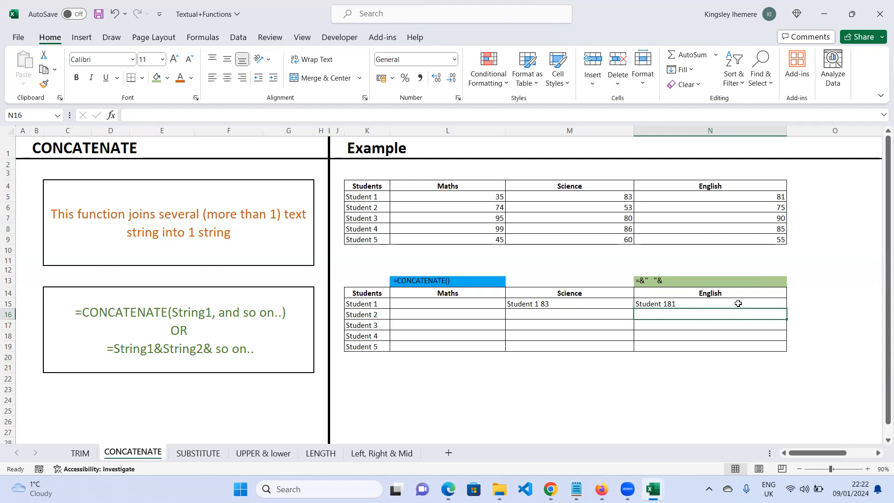
- Compare the formula in M15 with the sample syntax in N13 and L13
left_click(603, 303)
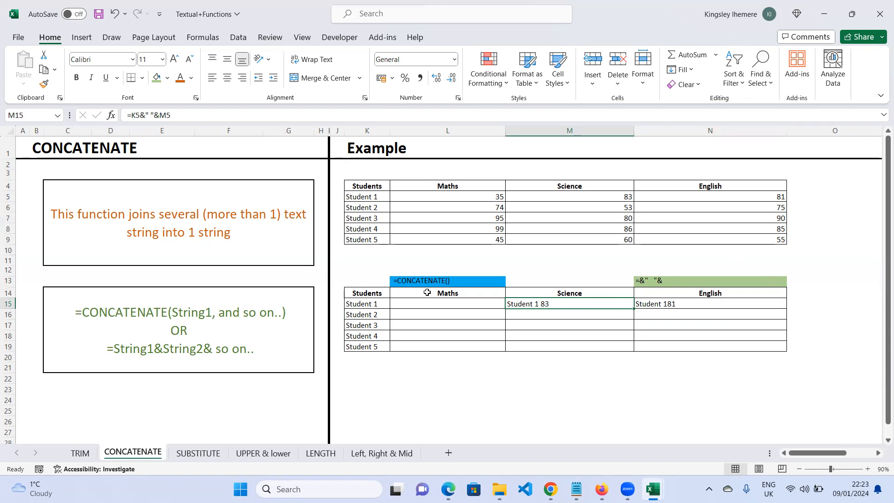
left_click(652, 282)
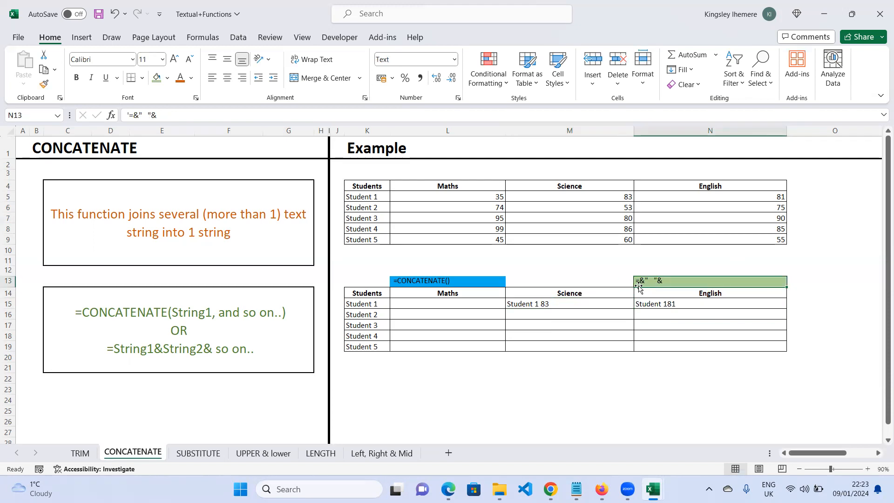
left_click(467, 282)
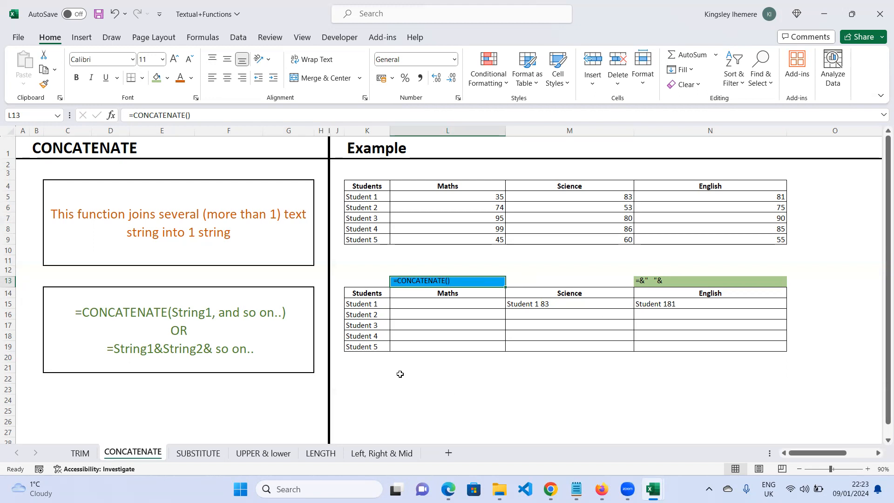
left_click(425, 369)
type("=con")
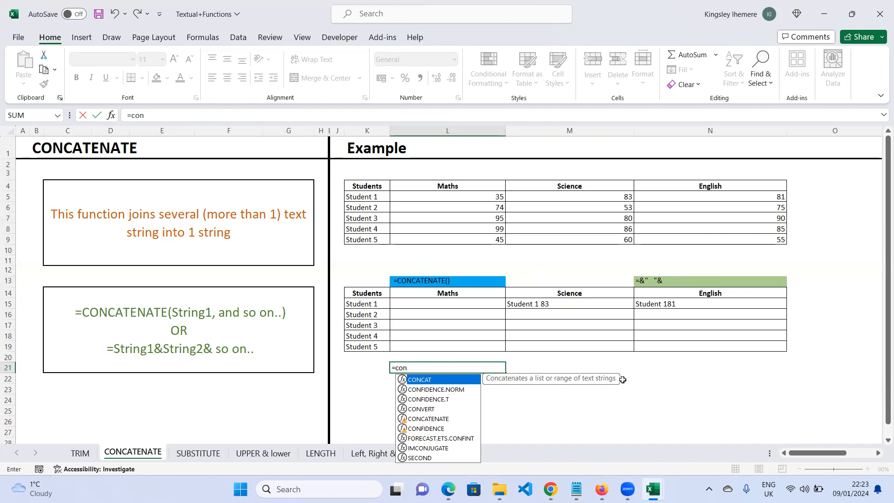
key("Tab")
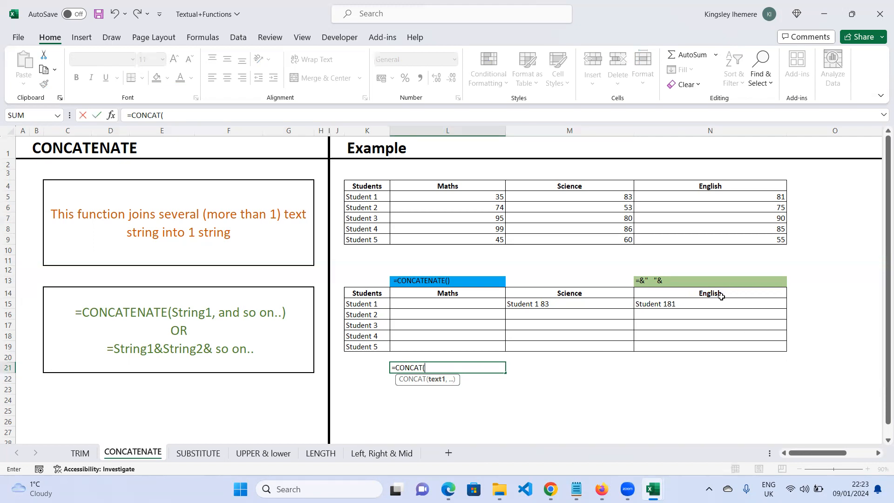
left_click(433, 367)
left_click_drag(433, 368, 389, 370)
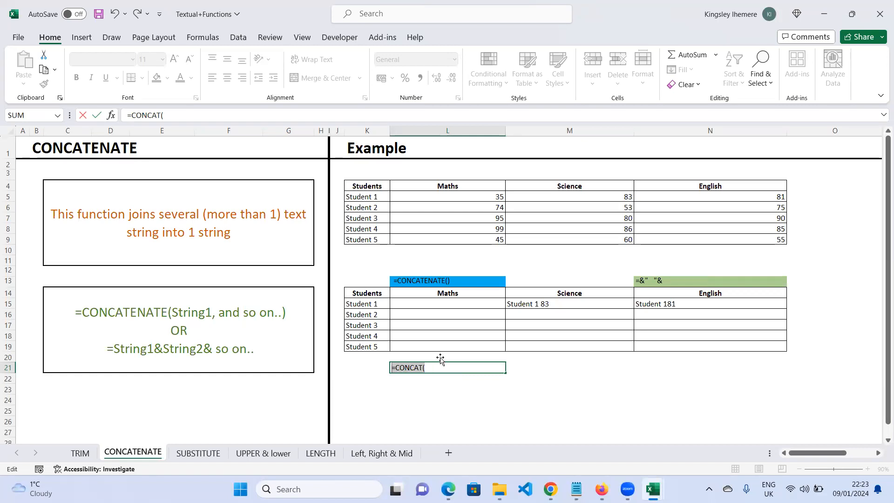
left_click(679, 304)
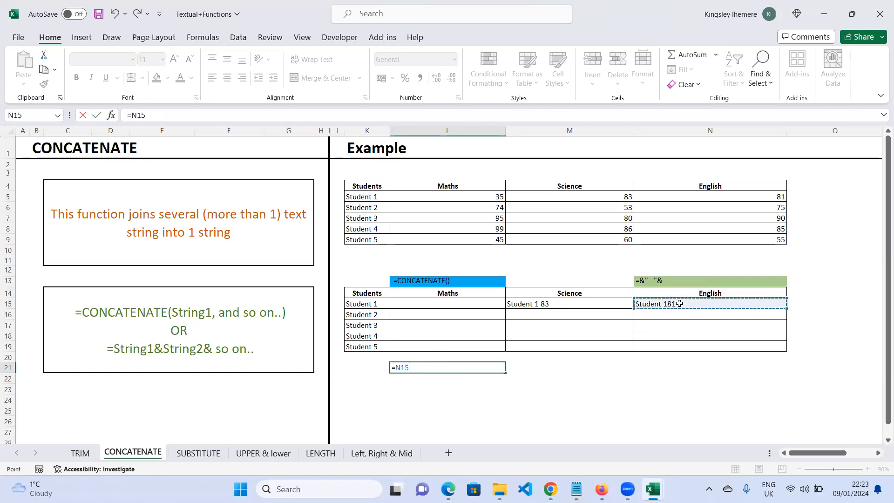
left_click_drag(419, 367, 390, 369)
key("BackSpace")
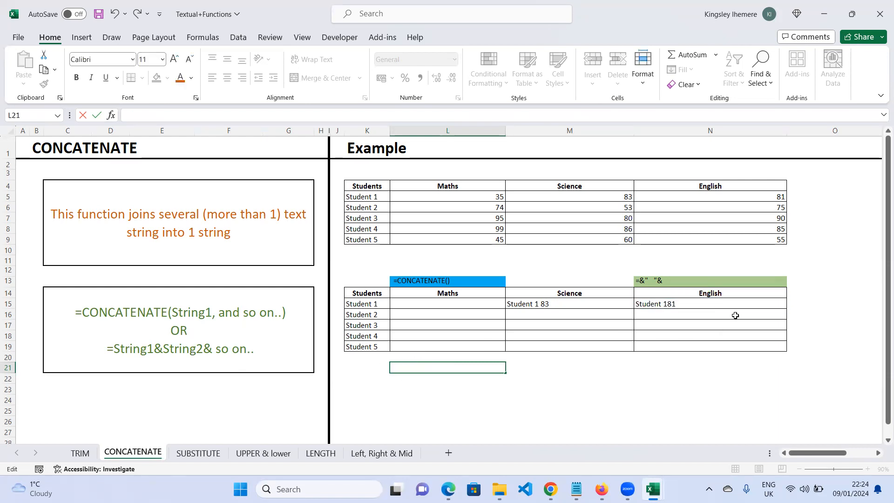
- Fill the English formula from N15 down to N19 and the Science formula from M15 down to M19
left_click(721, 302)
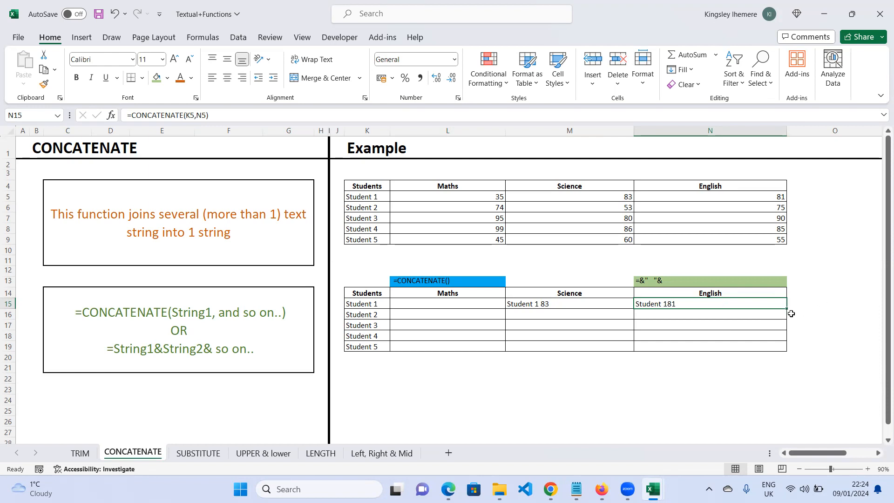
left_click_drag(787, 309, 791, 353)
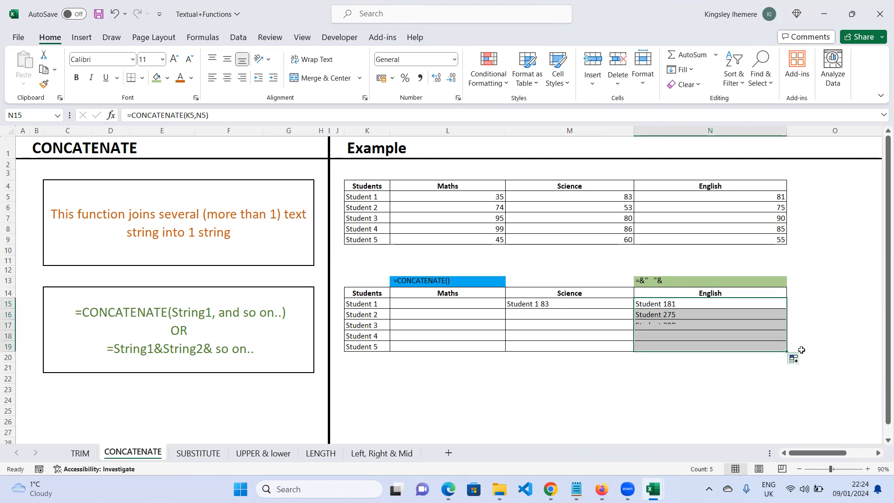
left_click(569, 301)
left_click_drag(633, 308, 632, 353)
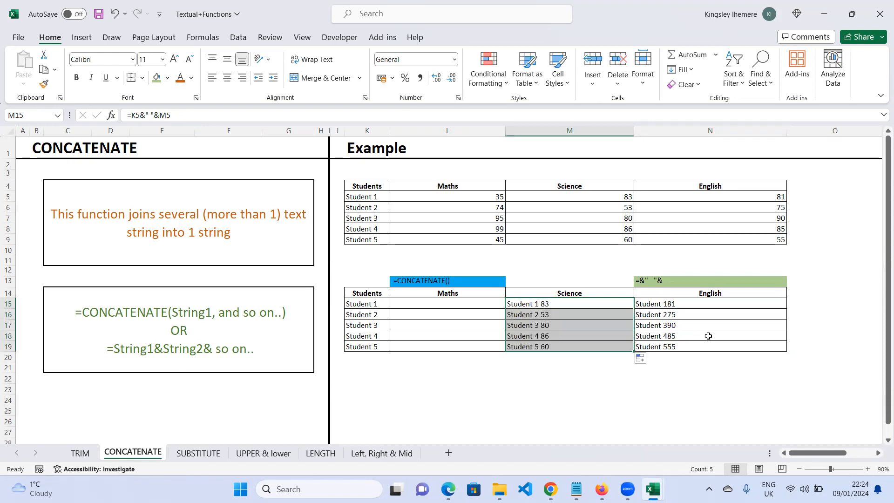
- Enter =K5&" "&L5 in L15 to join Student 1 with the Maths score, and fill the formula down to L19
left_click(436, 303)
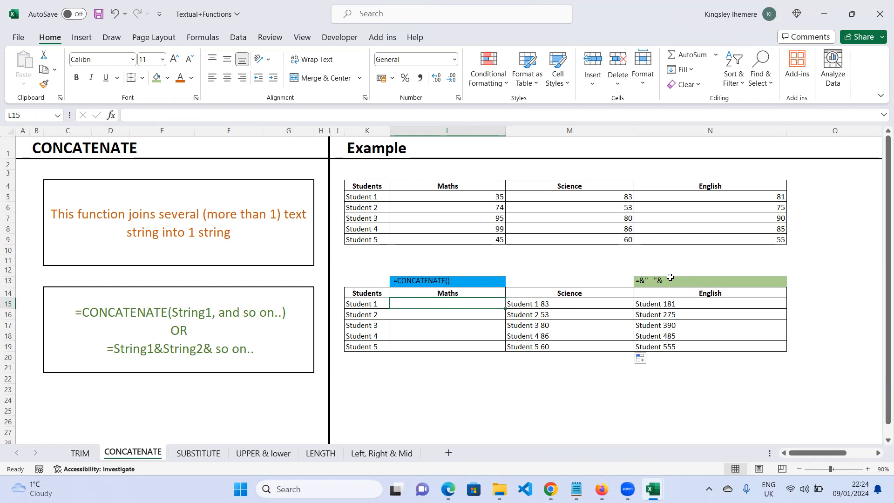
type("=")
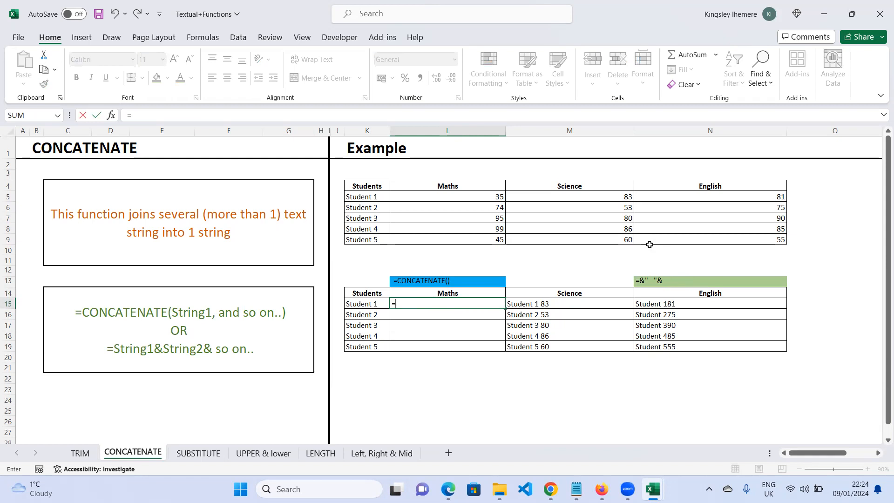
left_click(364, 197)
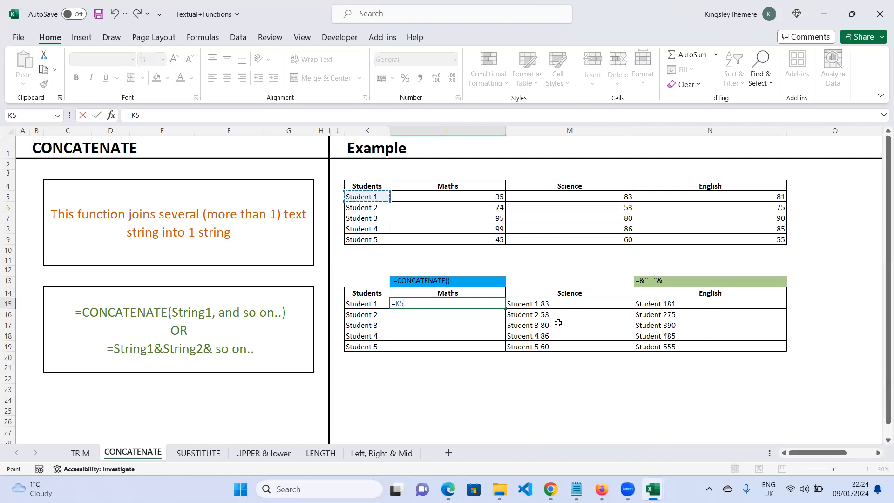
type("&")
type("\"")
type("&")
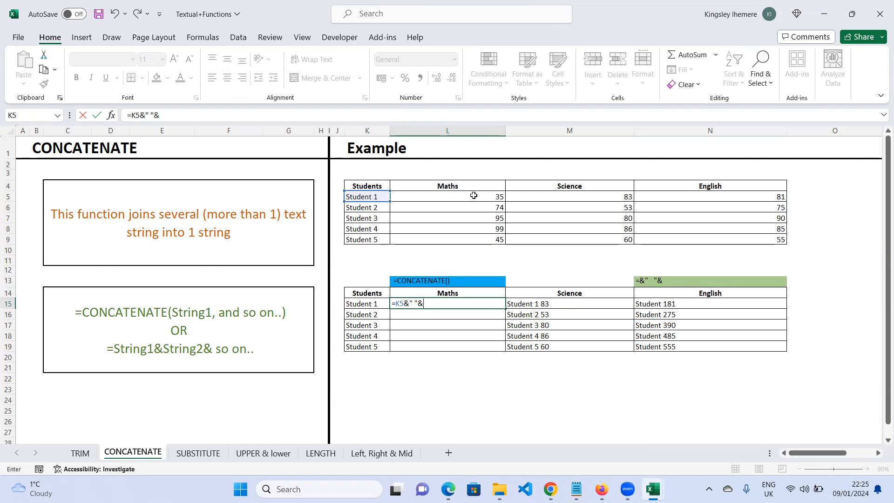
left_click(498, 197)
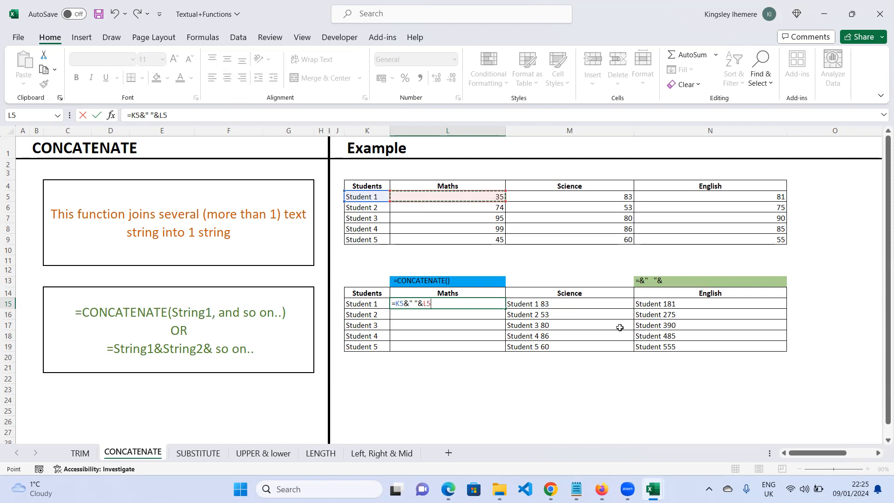
key("Return")
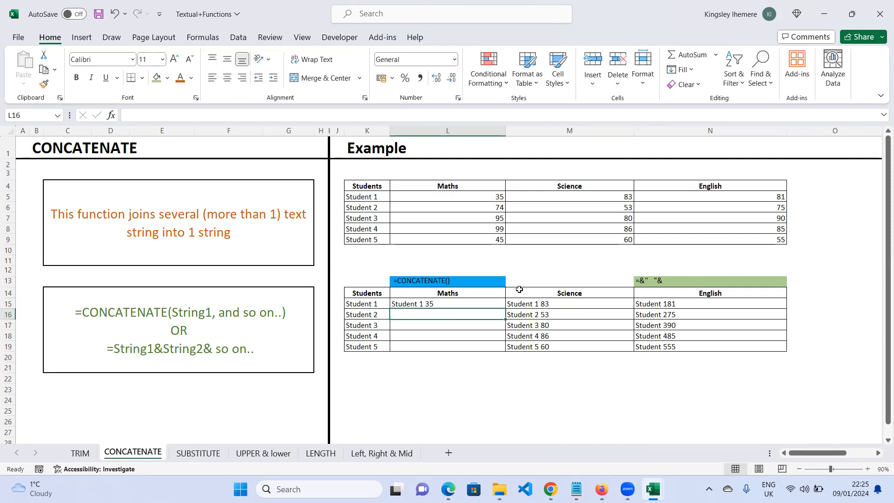
left_click(497, 304)
left_click_drag(505, 309, 504, 349)
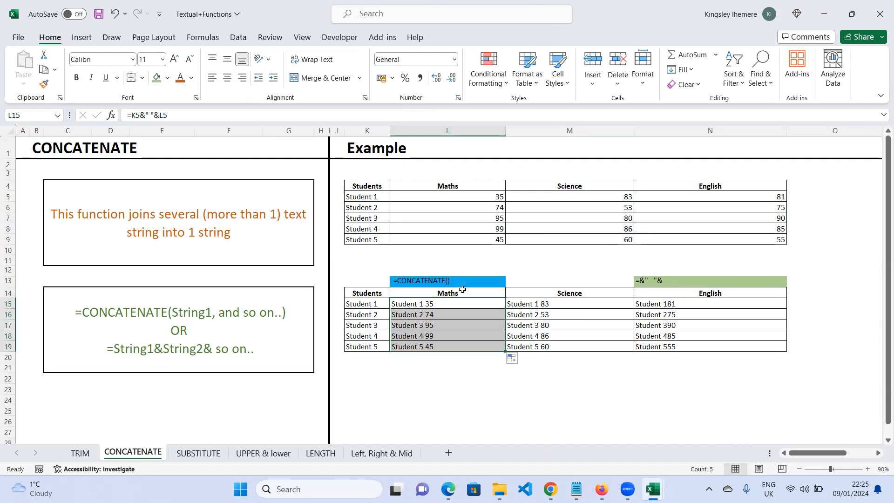
- Go to the SUBSTITUTE sheet and review the function's sample syntax in C14
left_click(194, 454)
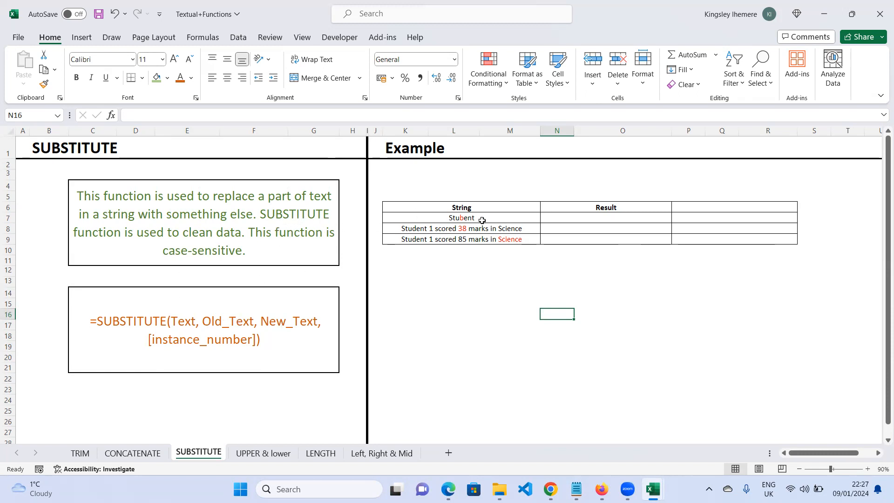
left_click(205, 320)
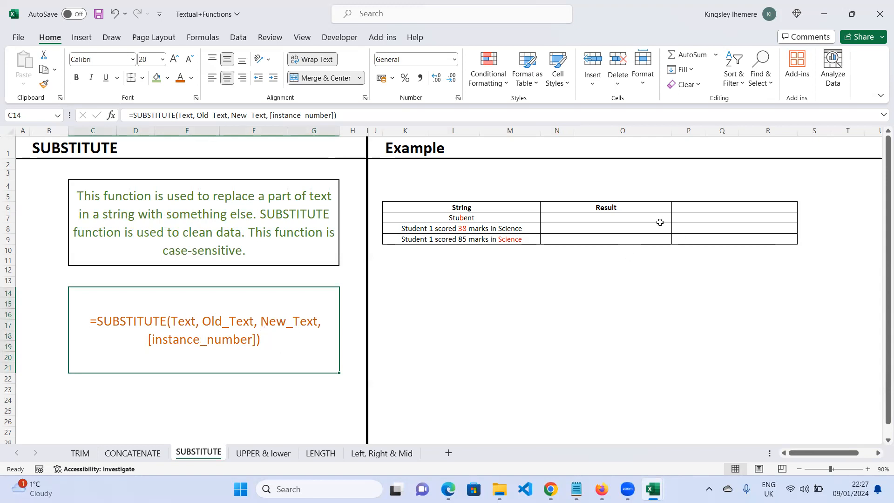
left_click(569, 220)
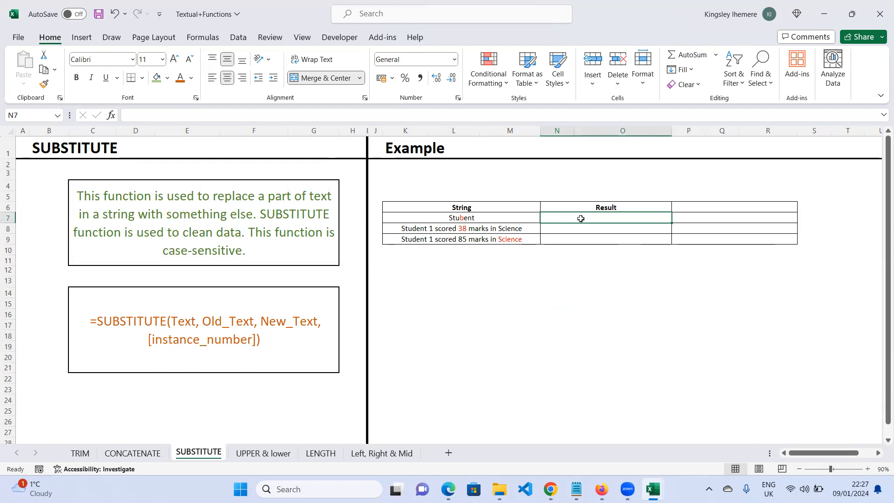
type("=sub")
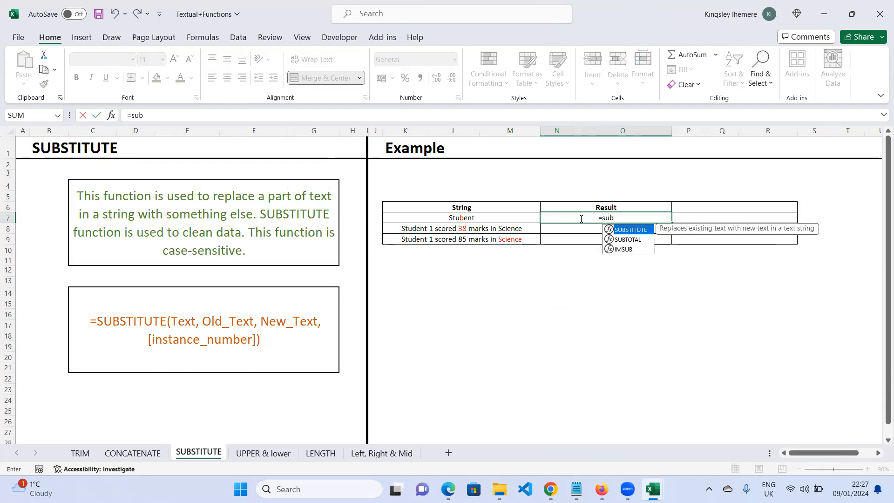
key("Tab")
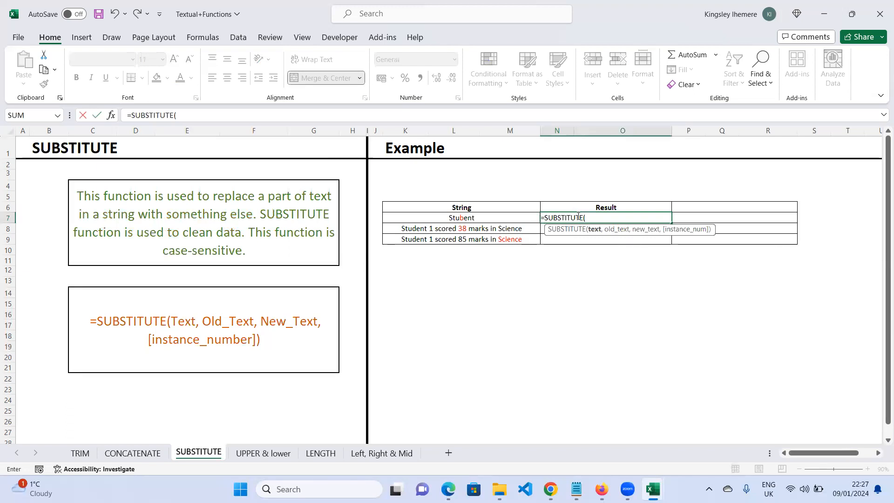
left_click(490, 222)
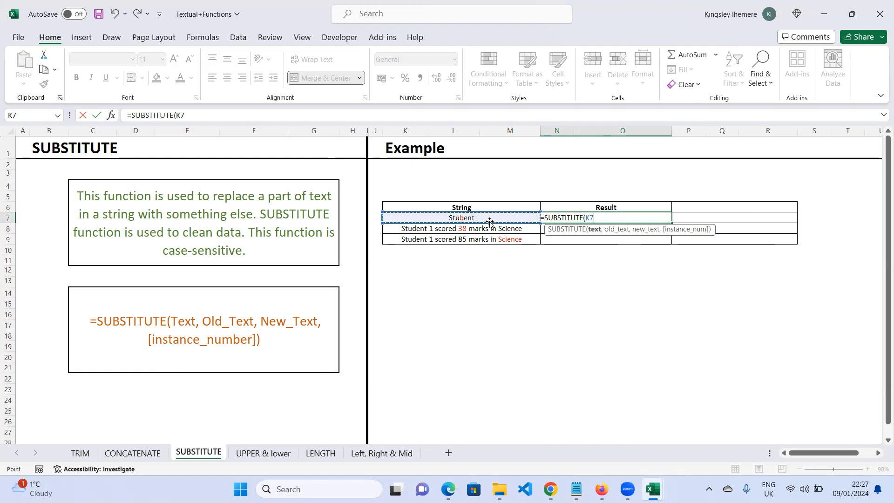
type(",")
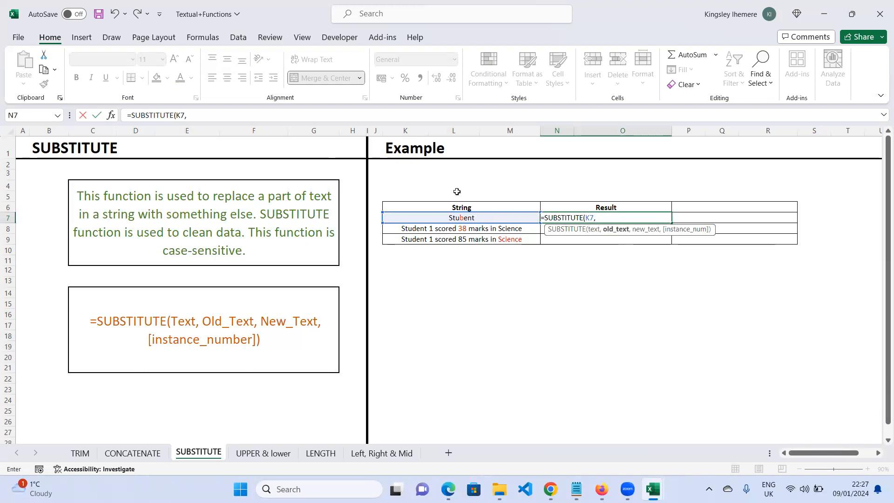
left_click(445, 270)
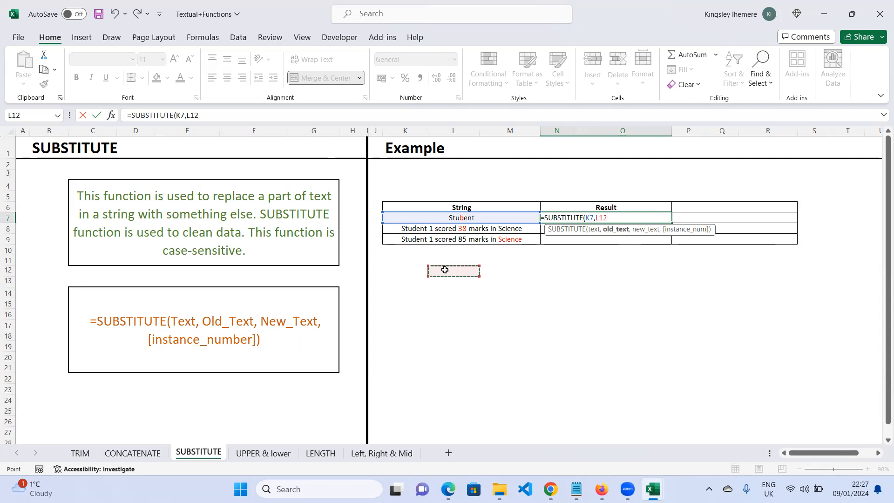
type("d")
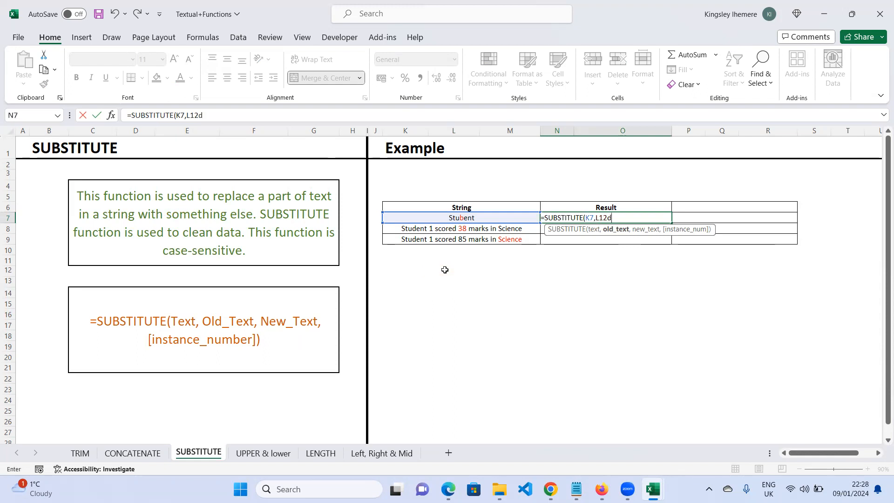
key("BackSpace")
key("BackSpace")
key("BackSpace")
key("BackSpace")
key("BackSpace")
key("BackSpace")
key("BackSpace")
key("BackSpace")
key("BackSpace")
key("BackSpace")
key("BackSpace")
key("BackSpace")
key("BackSpace")
key("BackSpace")
key("BackSpace")
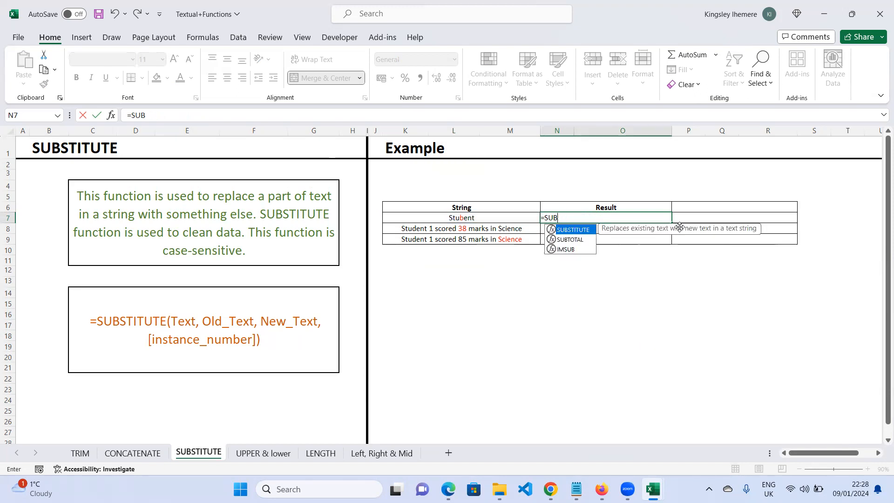
key("BackSpace")
key("BackSpace")
key("BackSpace")
key("BackSpace")
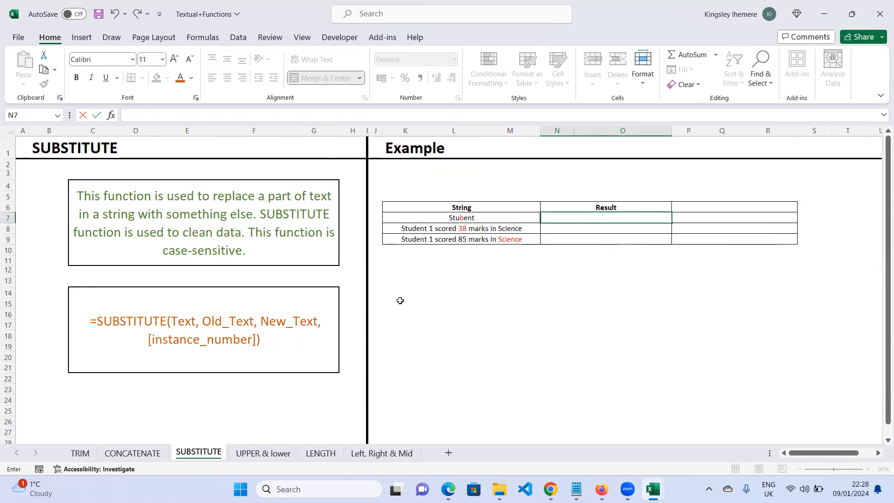
- Enter the replacement letter d in cell L12 below the example table
left_click(443, 273)
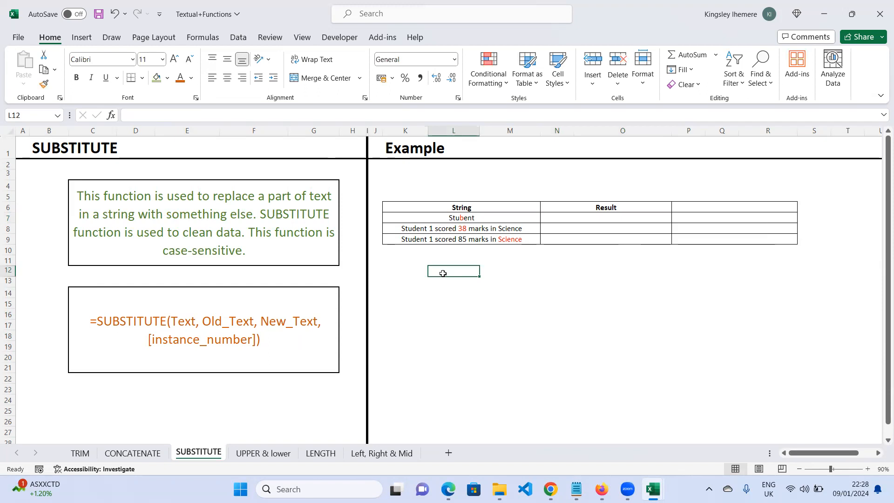
type("d")
left_click(548, 276)
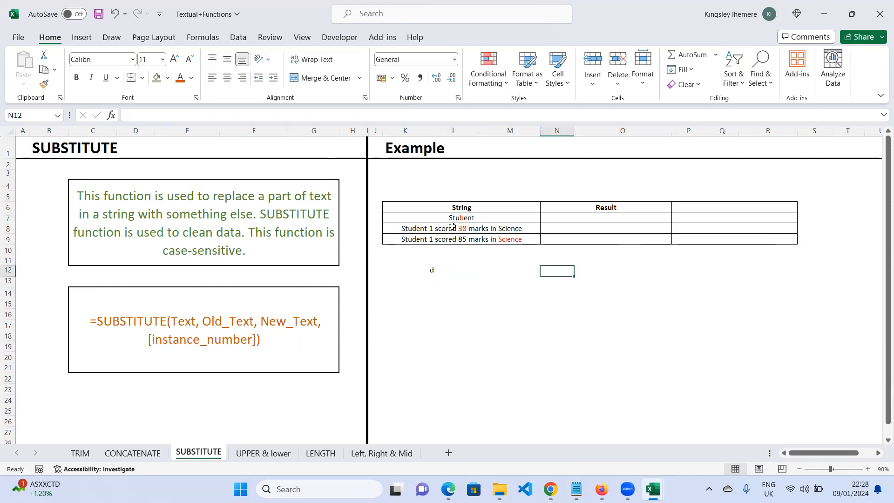
left_click(461, 218)
left_click(568, 217)
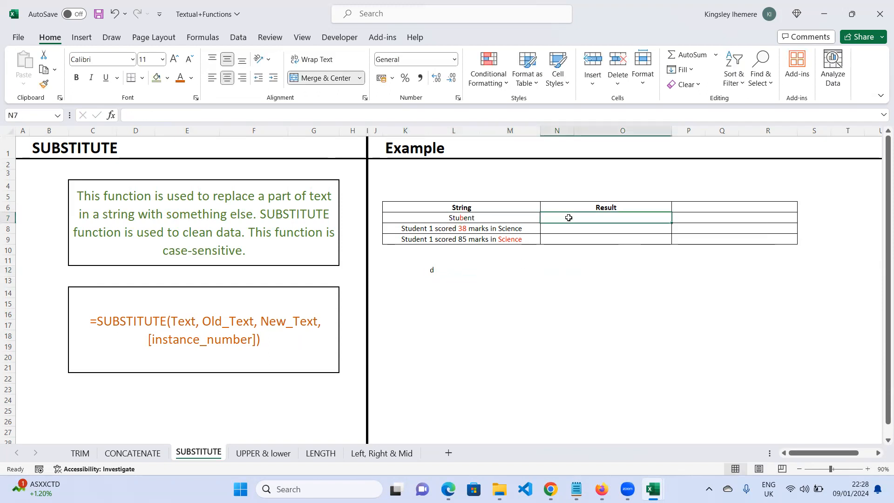
type("=sub")
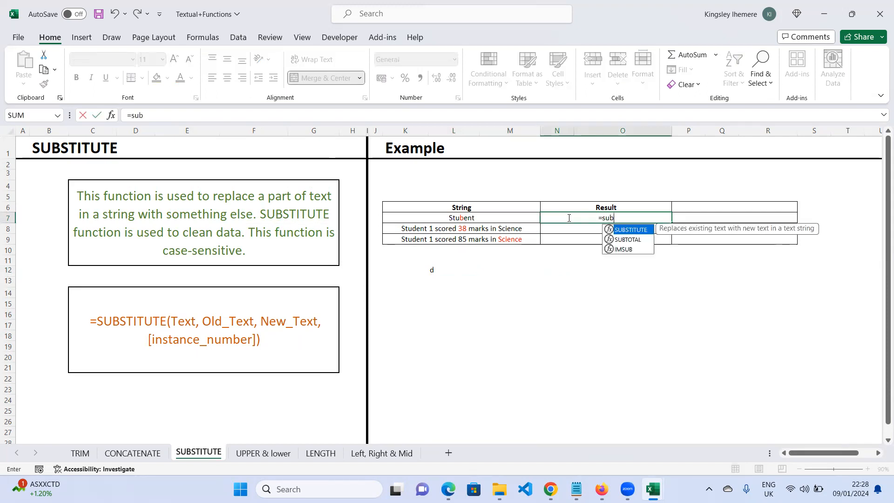
key("Tab")
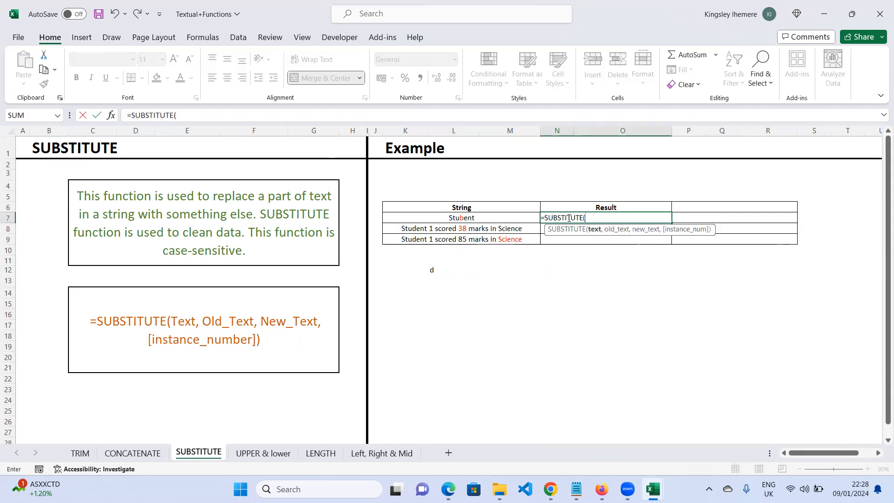
left_click(494, 218)
type(",")
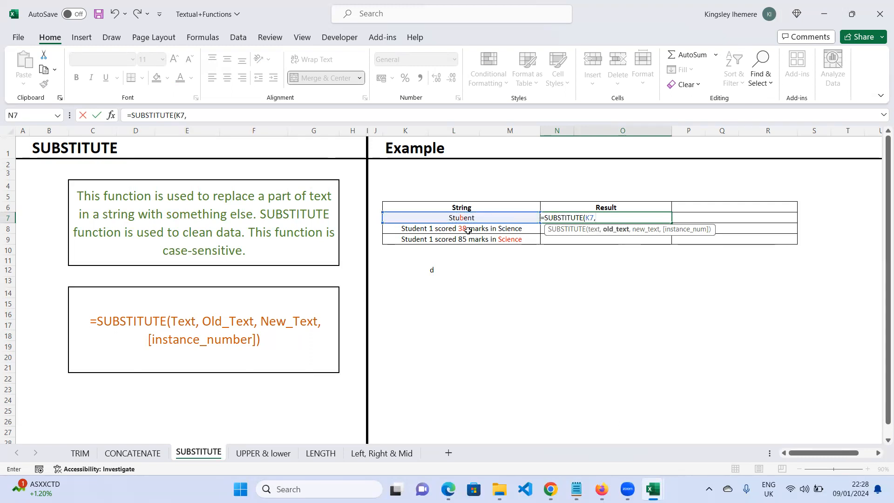
left_click(432, 267)
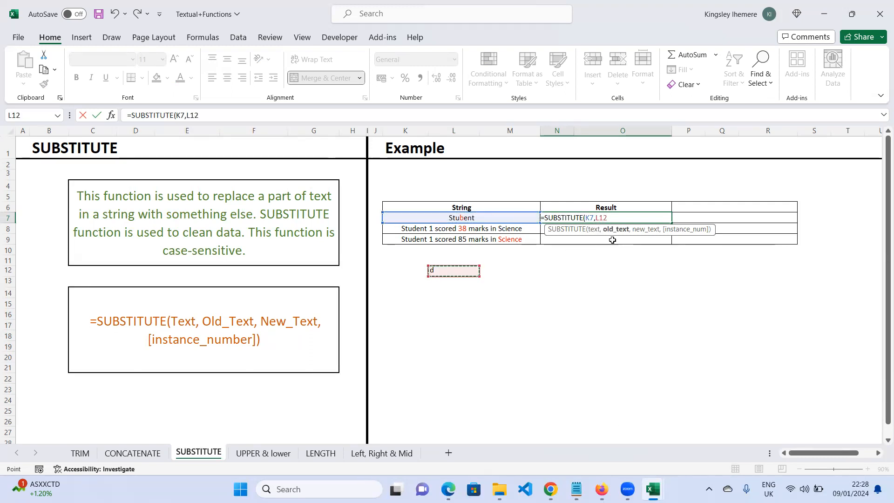
type(",")
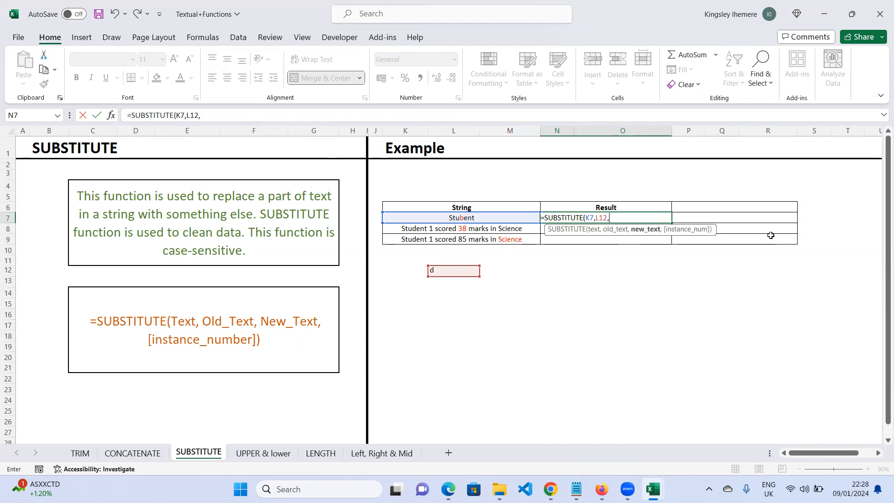
key("BackSpace")
key("BackSpace")
key("BackSpace")
key("BackSpace")
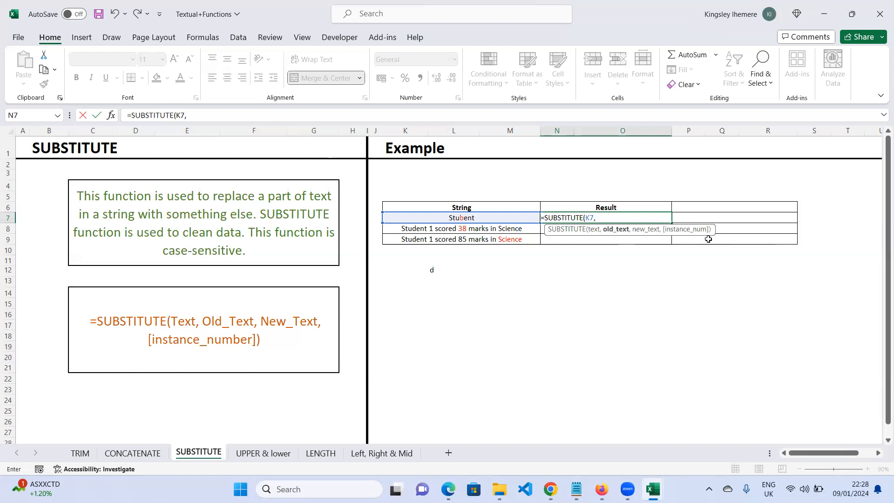
key("BackSpace")
key("BackSpace")
key("BackSpace")
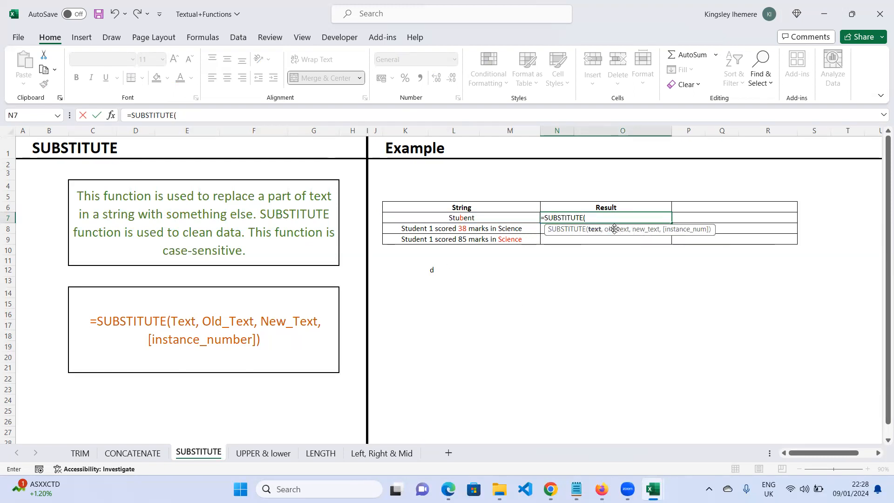
key("BackSpace")
key("BackSpace")
key("BackSpace")
key("BackSpace")
key("BackSpace")
key("BackSpace")
key("BackSpace")
key("BackSpace")
key("BackSpace")
key("BackSpace")
key("BackSpace")
key("BackSpace")
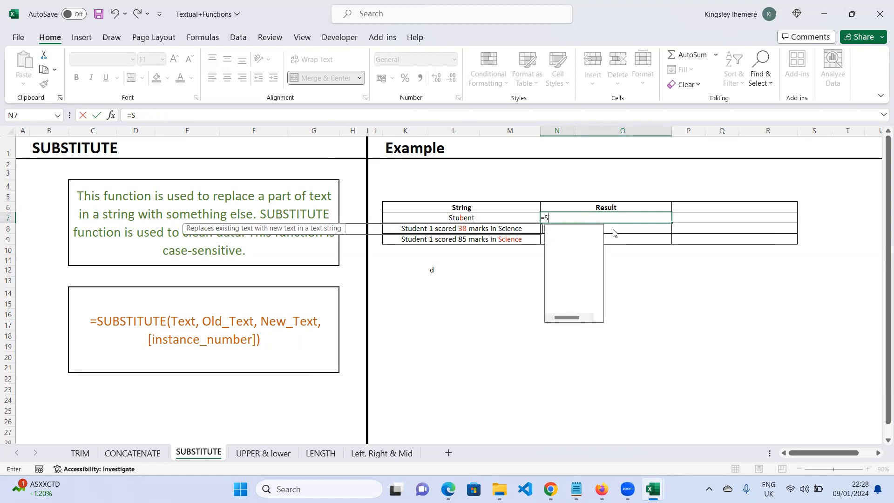
- Enter the letter to replace, b, in cell K12 beside the d
left_click(394, 271)
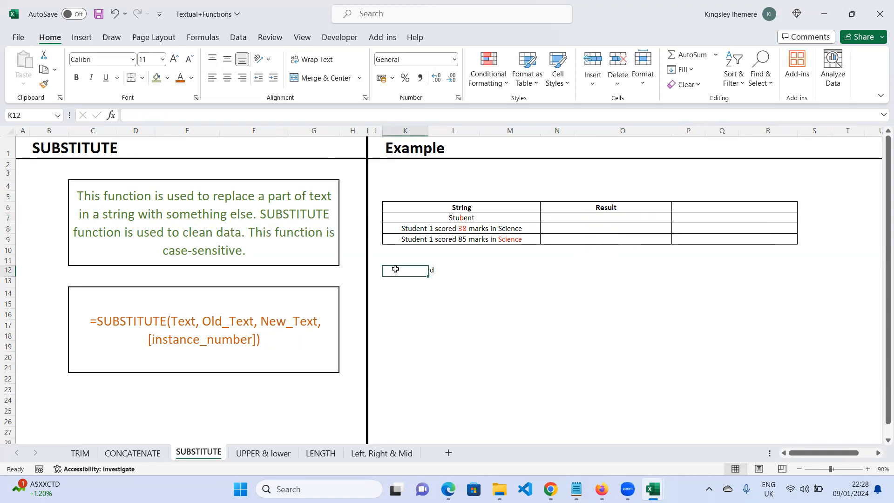
type("b")
left_click(579, 271)
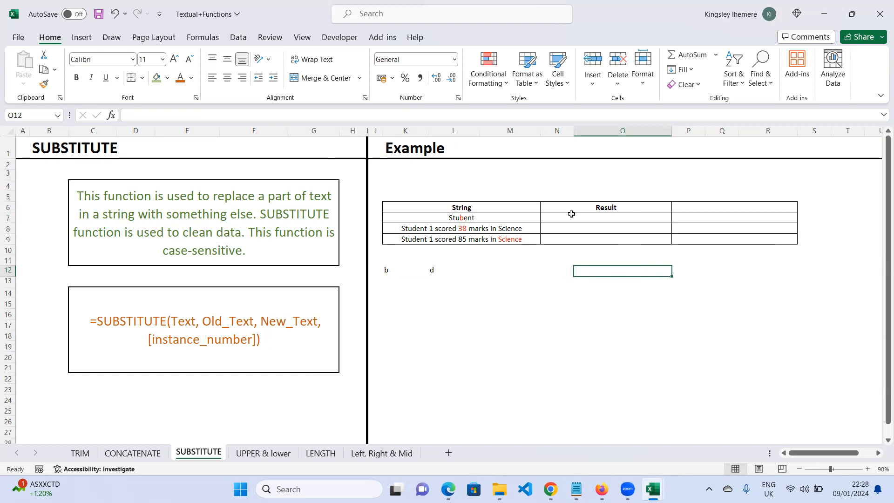
- Enter =SUBSTITUTE(K7,K12,L12,4) in N7 to replace the letter b with d in the first string
left_click(572, 218)
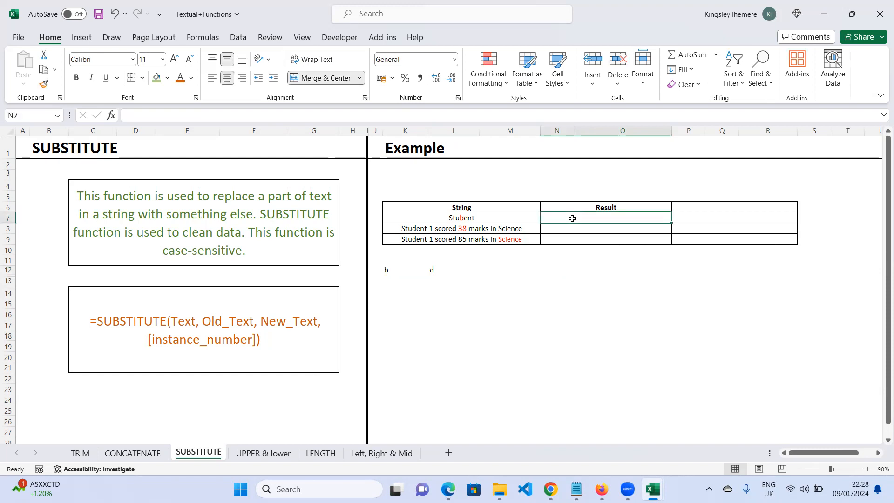
type("=sub")
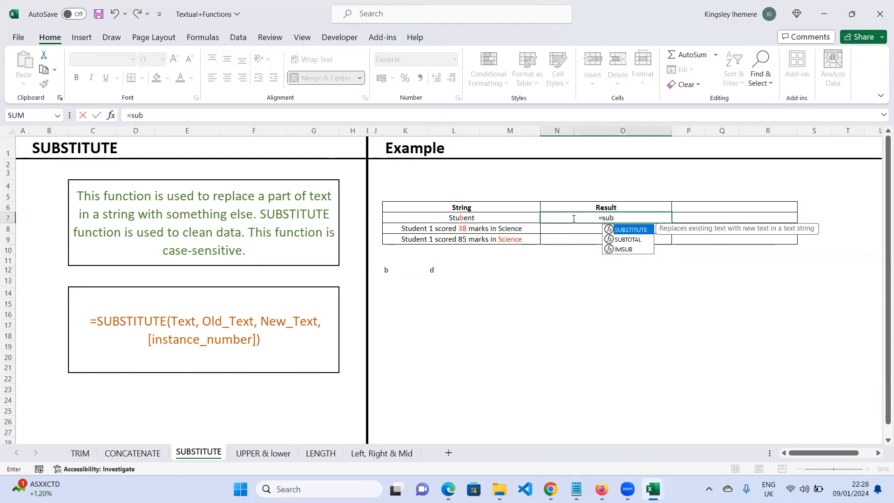
key("Tab")
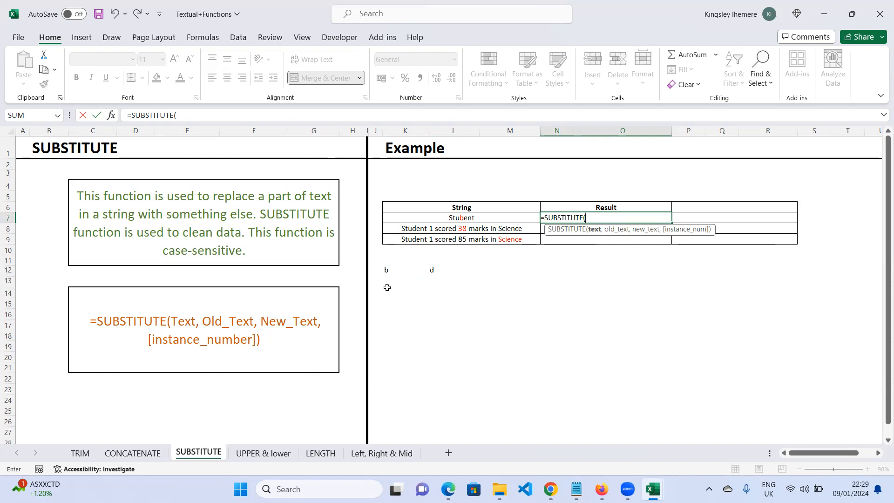
left_click(475, 218)
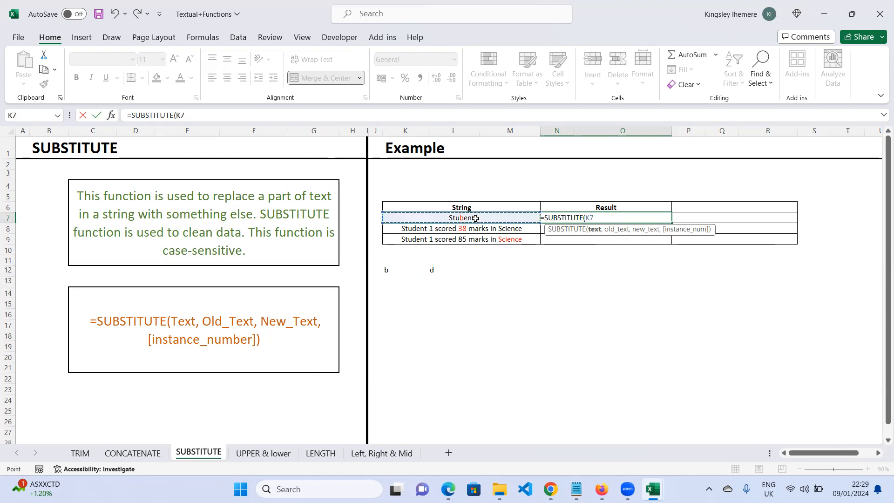
type(",")
left_click(384, 270)
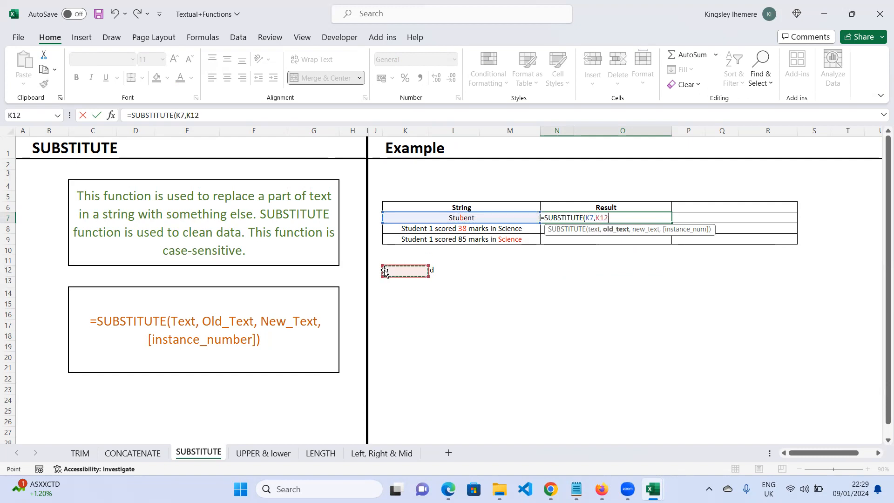
type(",")
left_click(435, 271)
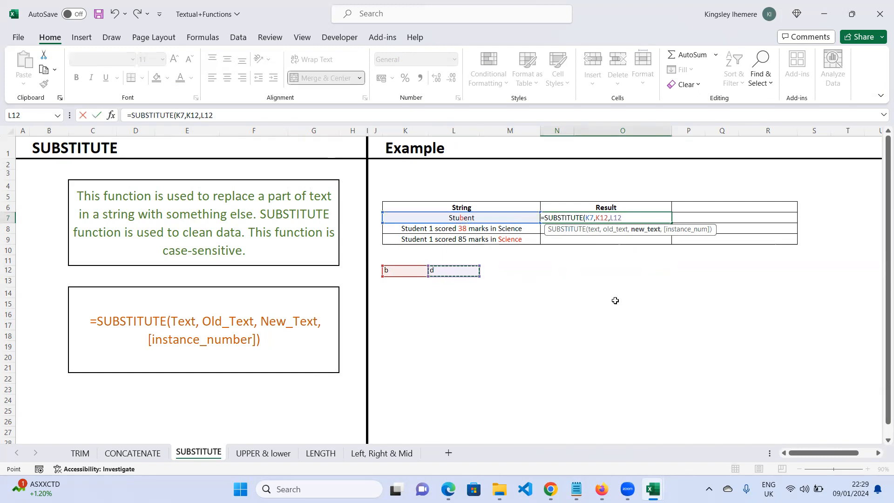
type(",4")
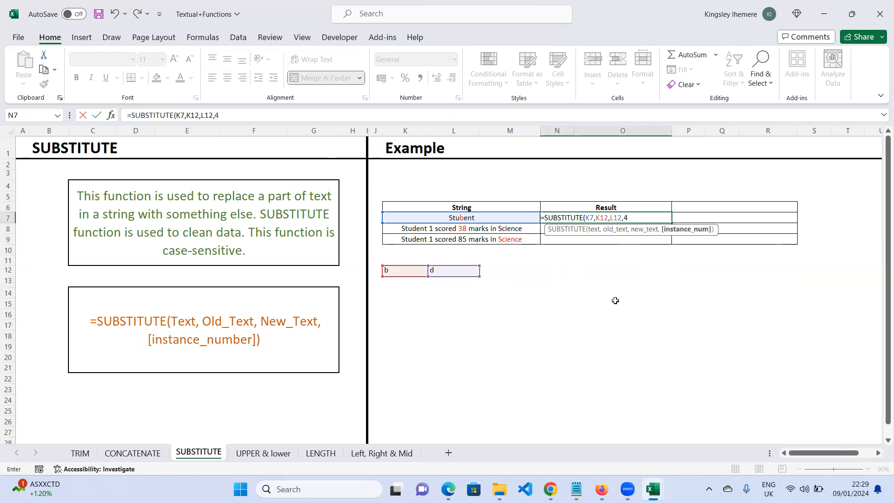
type(")")
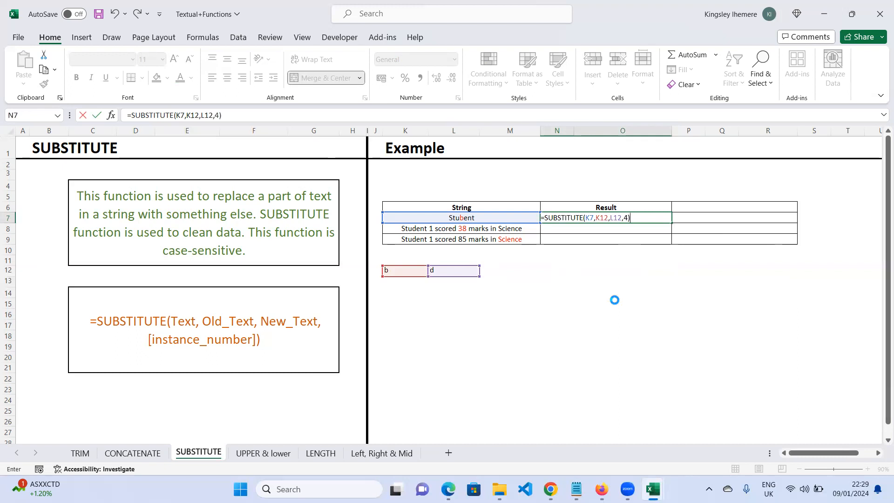
key("Return")
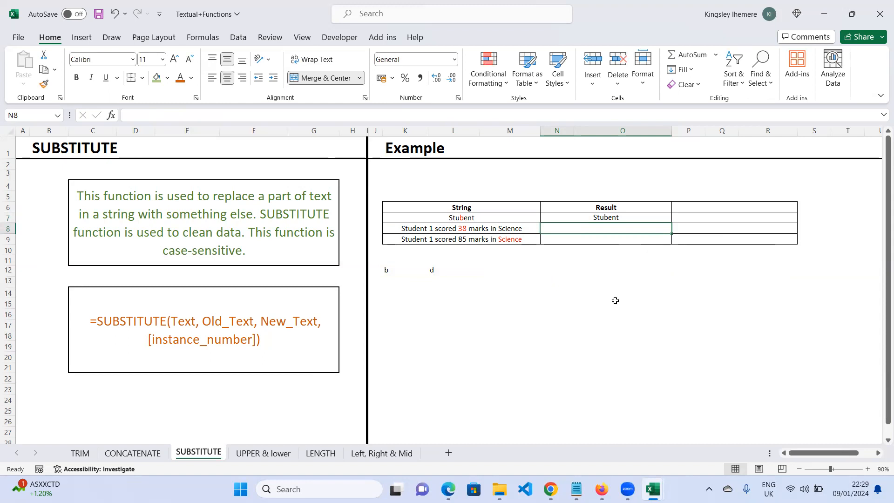
- Reopen the SUBSTITUTE formula in N7 and delete everything after its K7 text argument
left_click(631, 219)
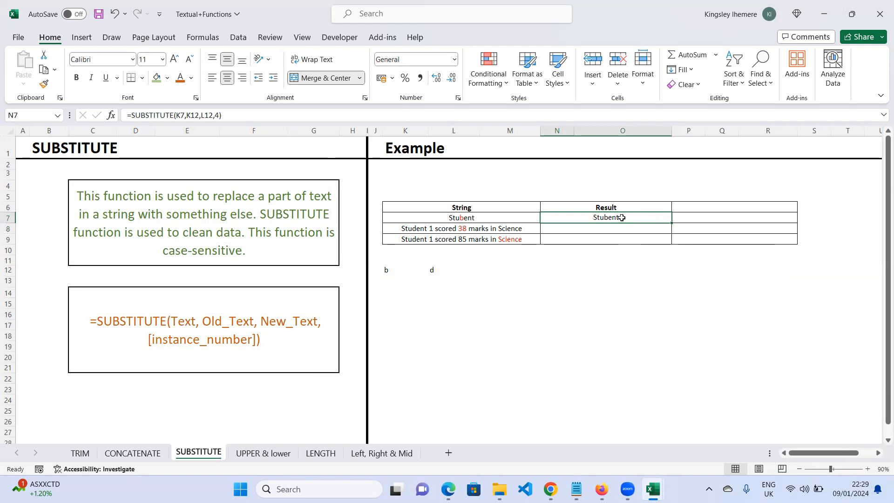
double_click(622, 217)
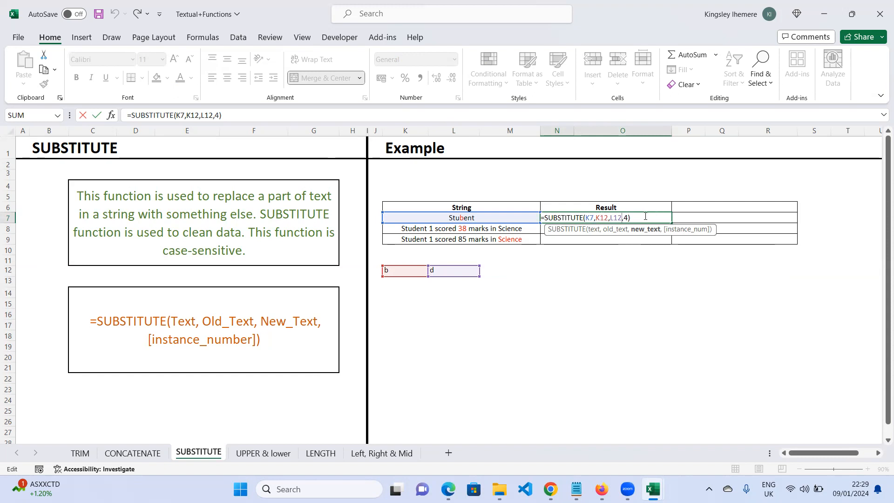
left_click(699, 218)
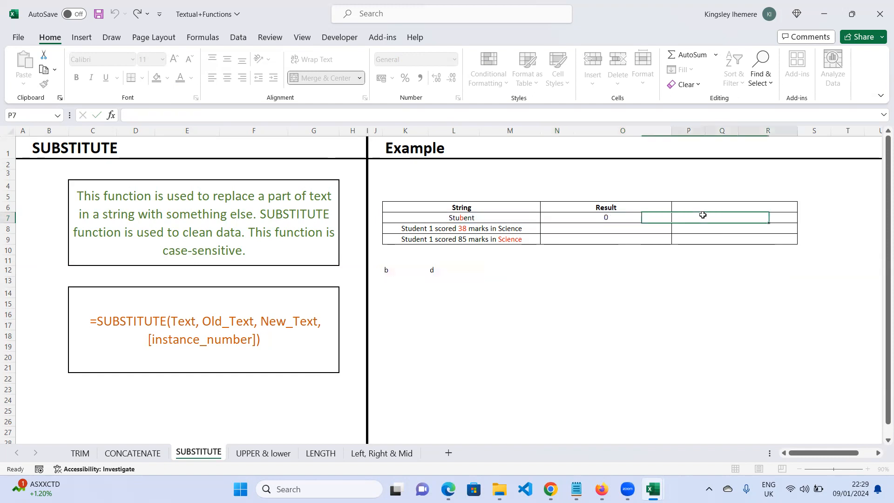
double_click(642, 218)
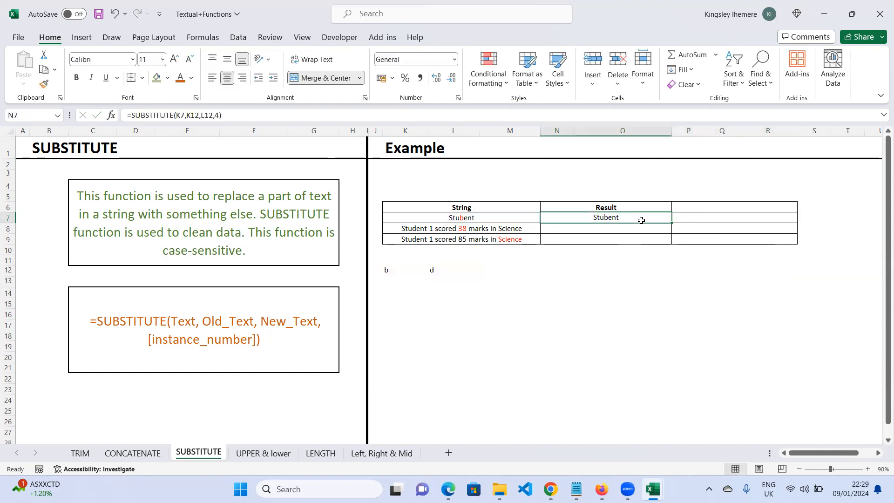
key("BackSpace")
key("BackSpace")
key("BackSpace")
key("BackSpace")
key("BackSpace")
key("BackSpace")
key("BackSpace")
key("BackSpace")
key("BackSpace")
key("BackSpace")
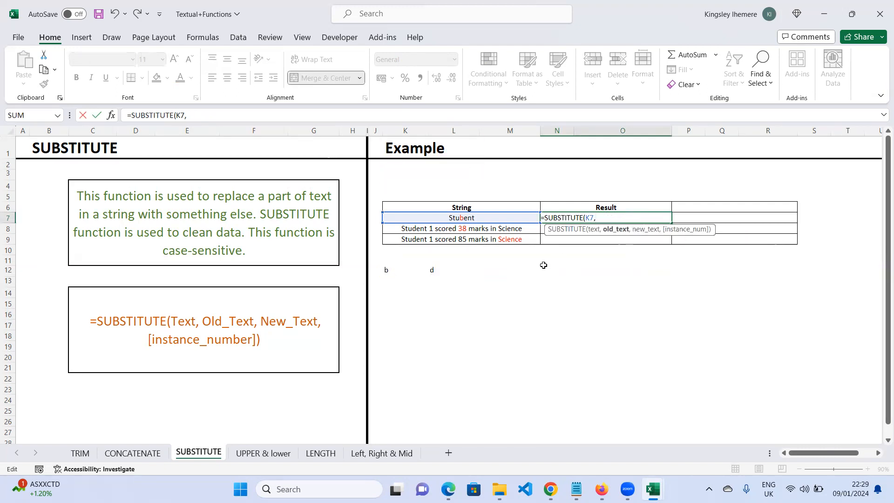
- Try the N7 formula with the letter references swapped, as =SUBSTITUTE(K7,L12,K12,4)
left_click(433, 271)
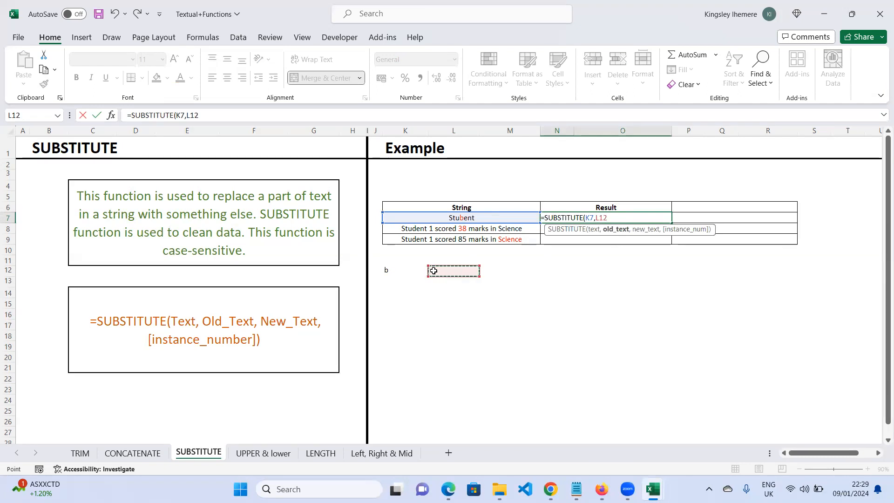
type(",")
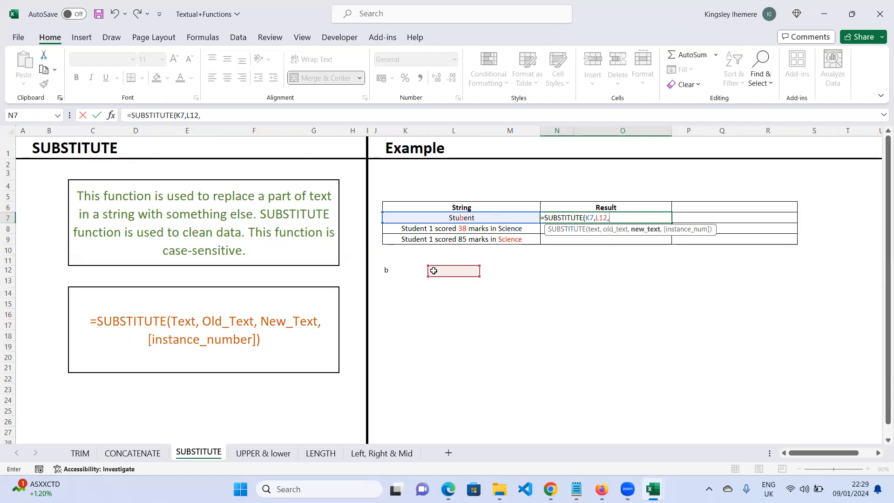
left_click(385, 271)
type(",")
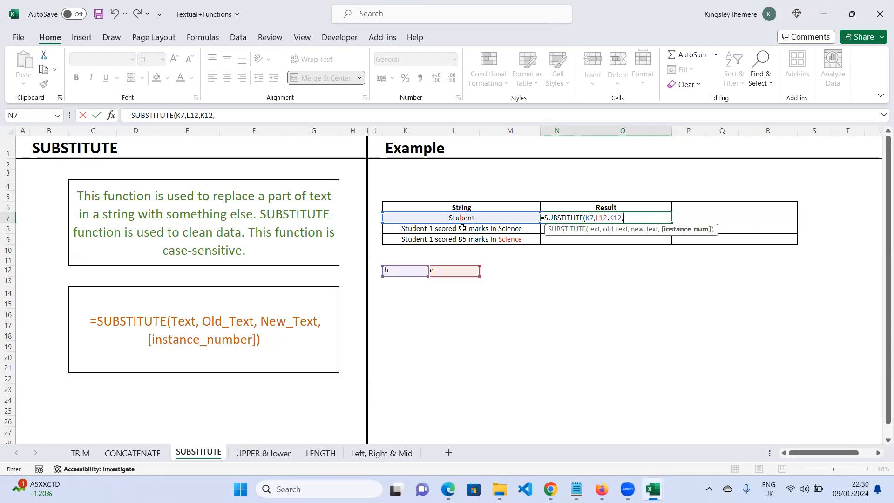
type("4)")
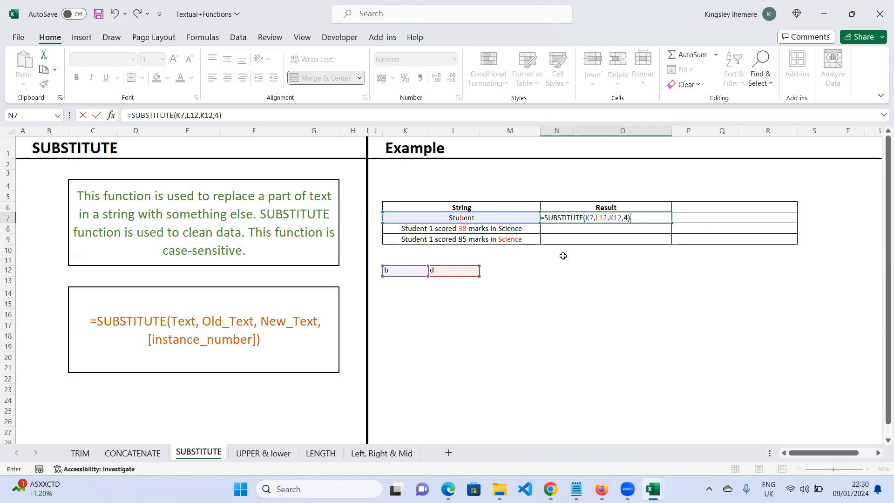
key("Return")
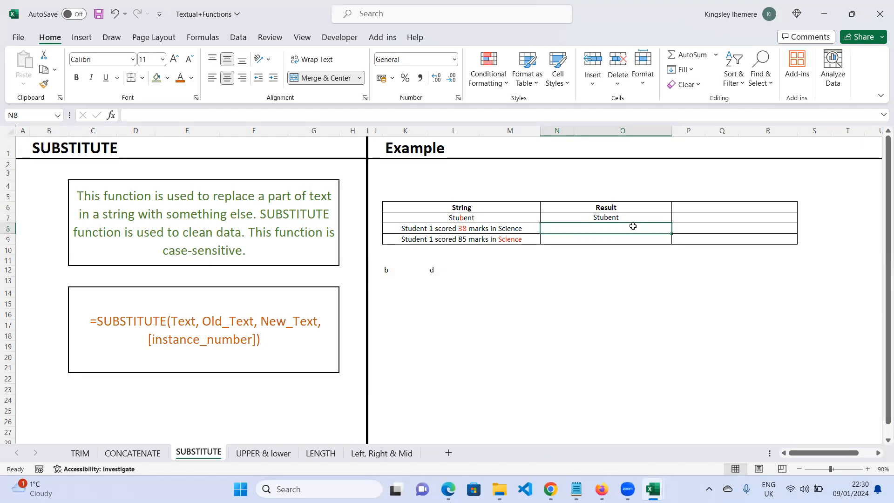
- Undo the SUBSTITUTE formula in N7 and the b and d entries in K12 and L12
left_click(624, 217)
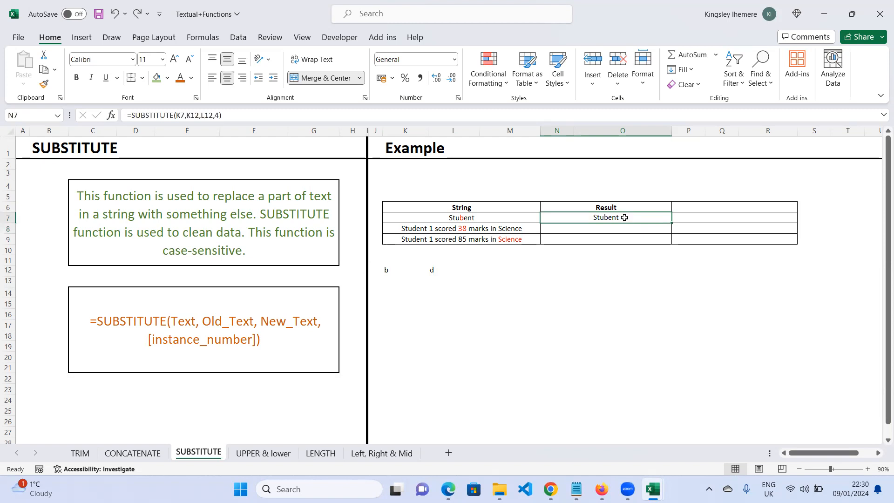
left_click(653, 235)
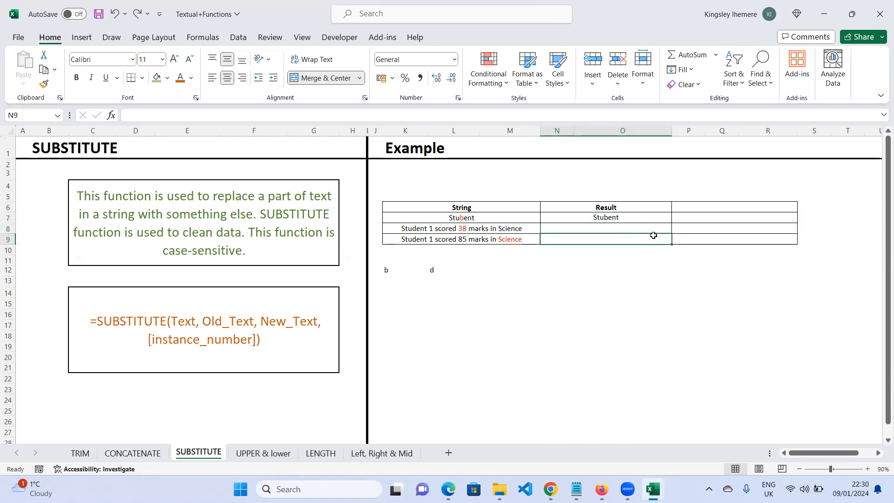
key("ctrl+z")
key("ctrl+z")
key("ctrl+z")
key("ctrl+z")
key("ctrl+z")
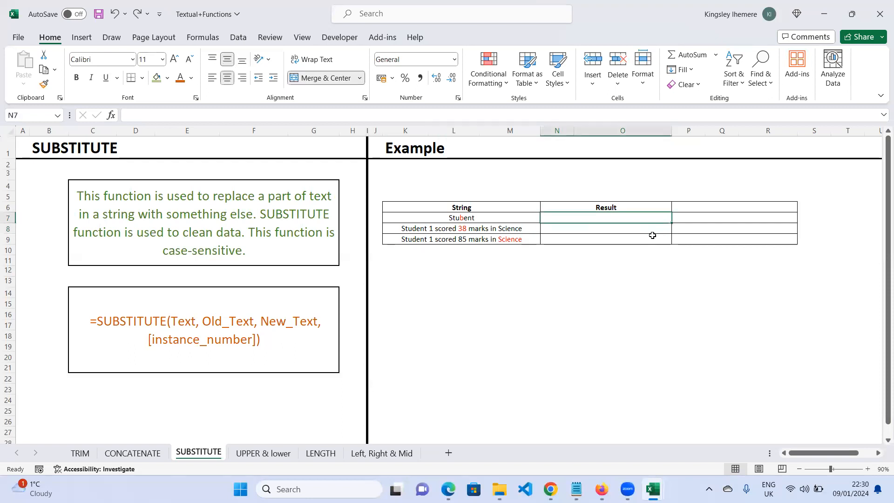
- Undo and redo the Maths formula fill on the CONCATENATE sheet, and return to the SUBSTITUTE sheet
key("ctrl+z")
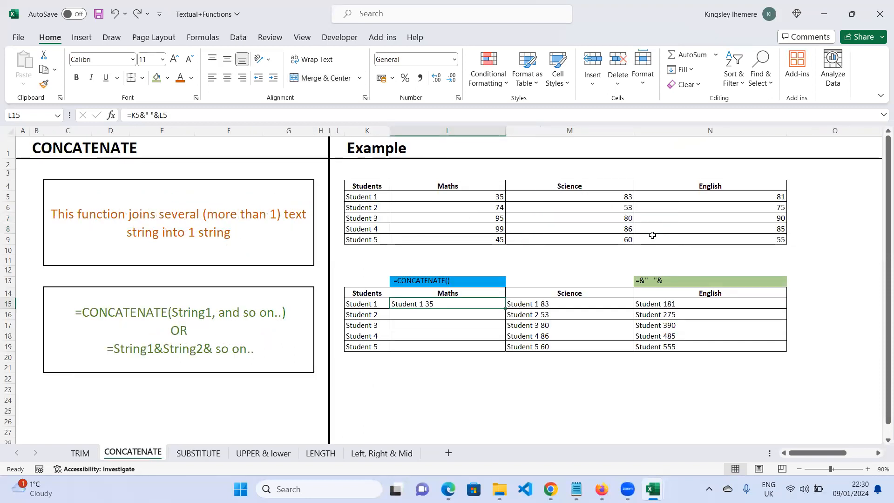
key("ctrl+y")
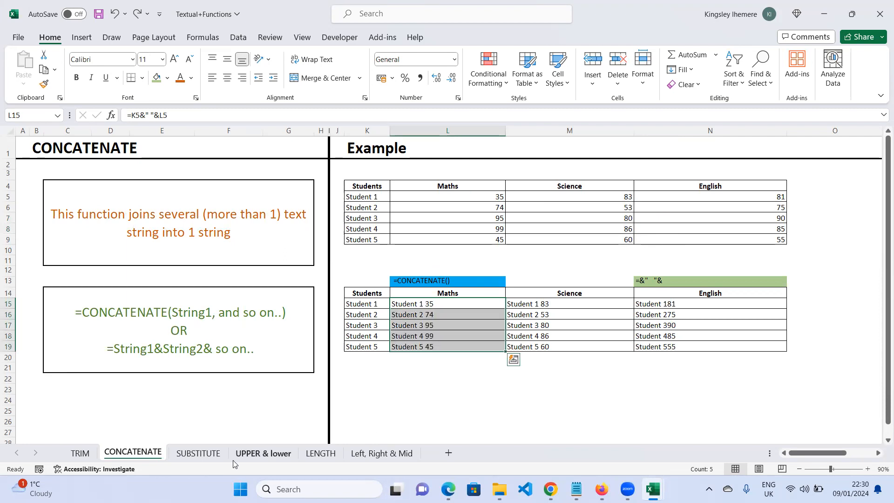
left_click(195, 455)
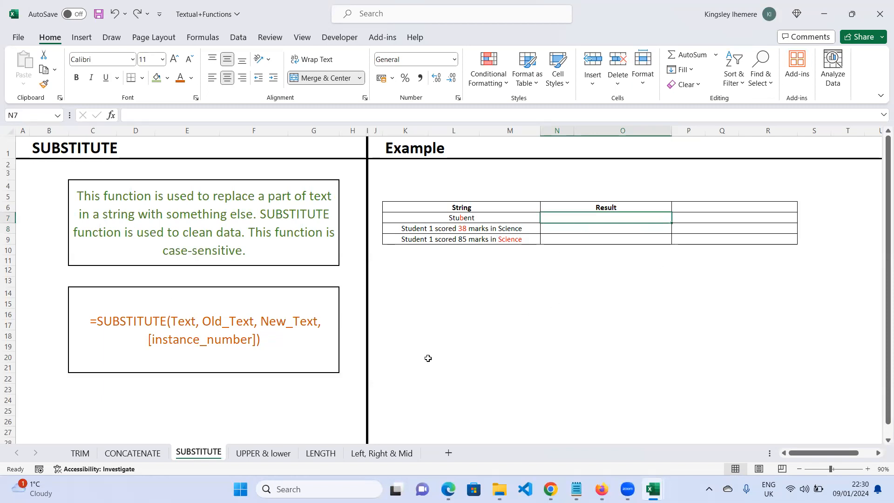
- On the UPPER & lower sheet, enter =UPPER(L5) in M5 and fill the formula down to M9
left_click(263, 452)
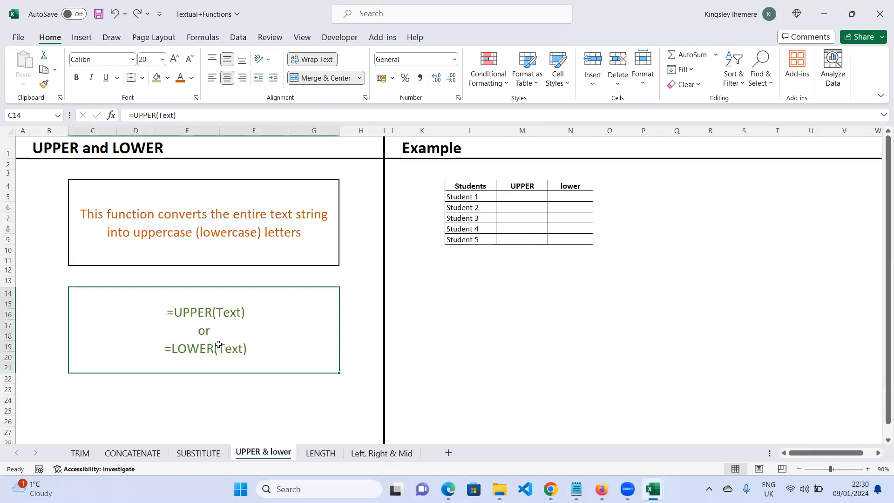
left_click(531, 198)
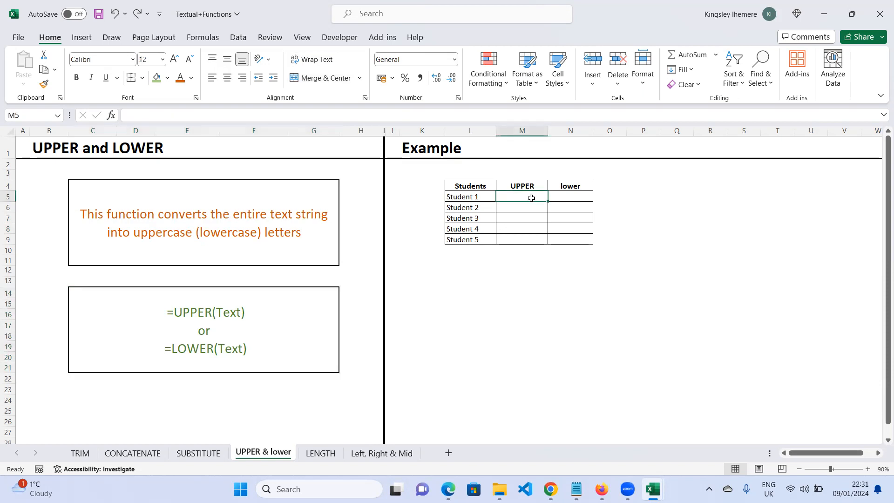
type("=")
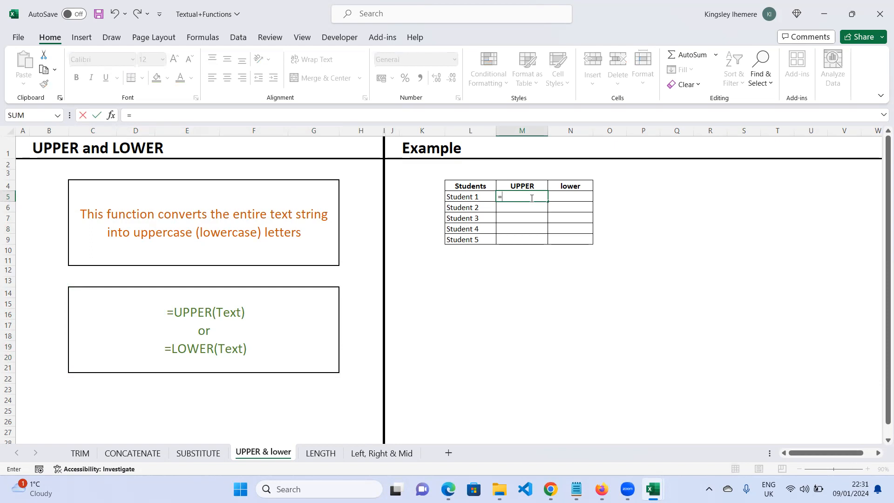
type("up")
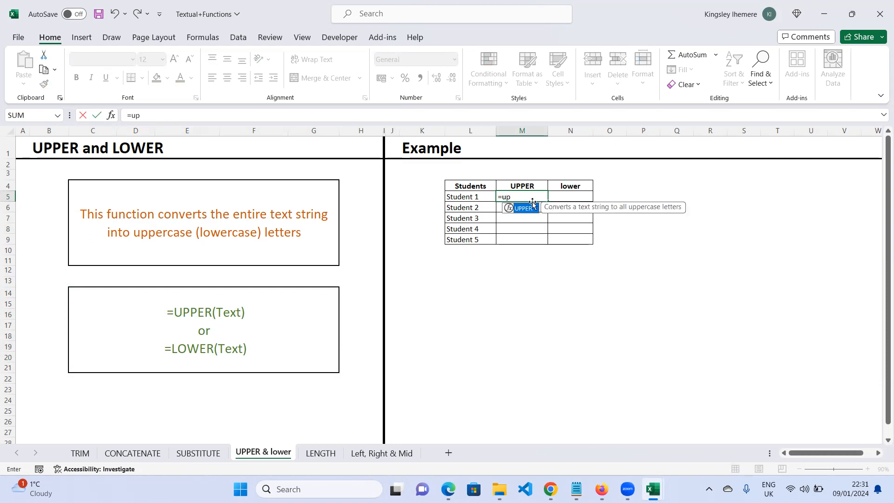
double_click(534, 210)
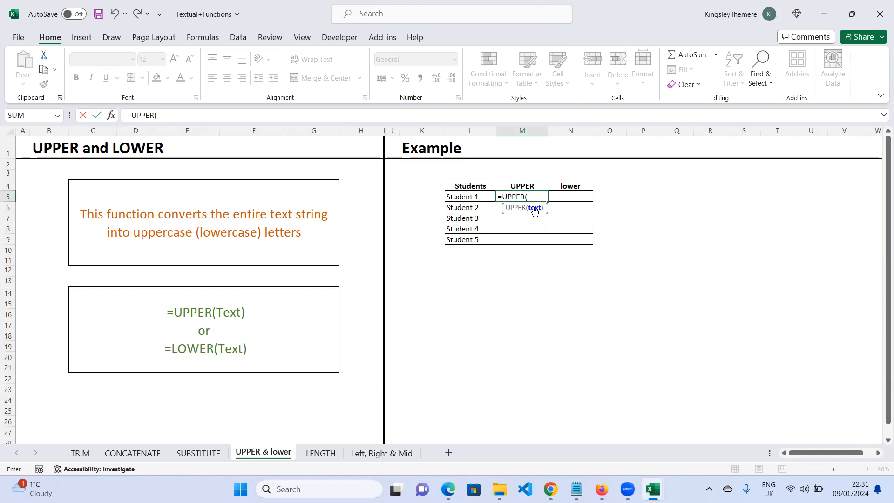
left_click(463, 199)
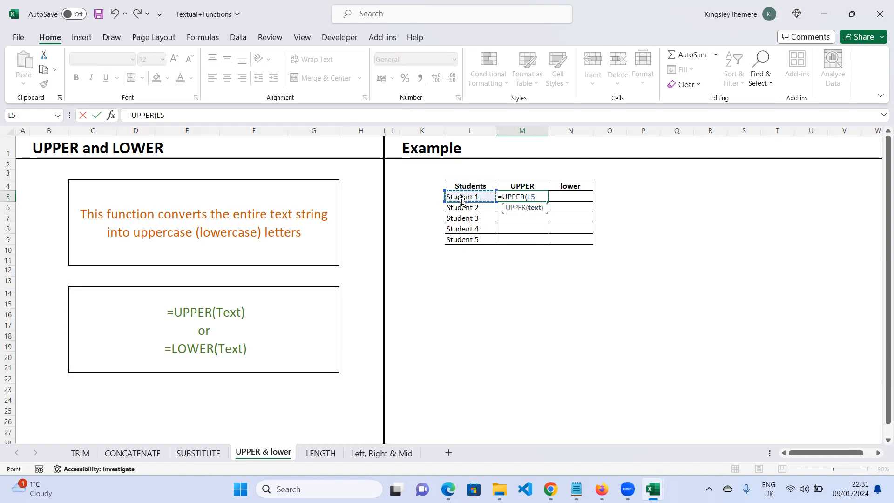
type(")")
key("ctrl+Return")
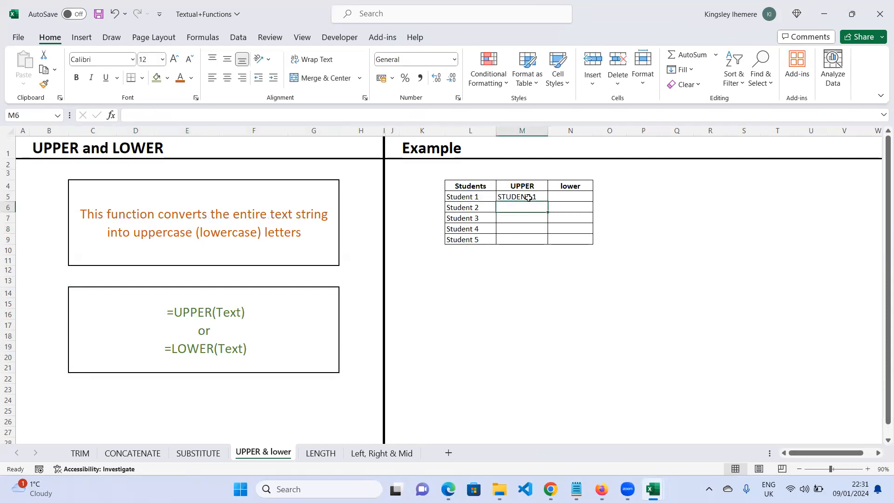
left_click_drag(547, 200, 547, 243)
- Enter =LOWER(L5) in N5 and fill the formula down to N9
left_click(564, 196)
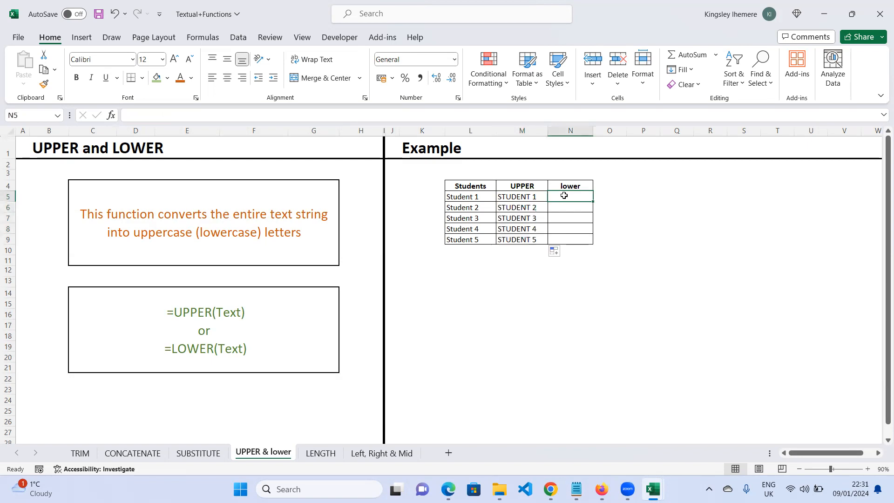
type("=lo")
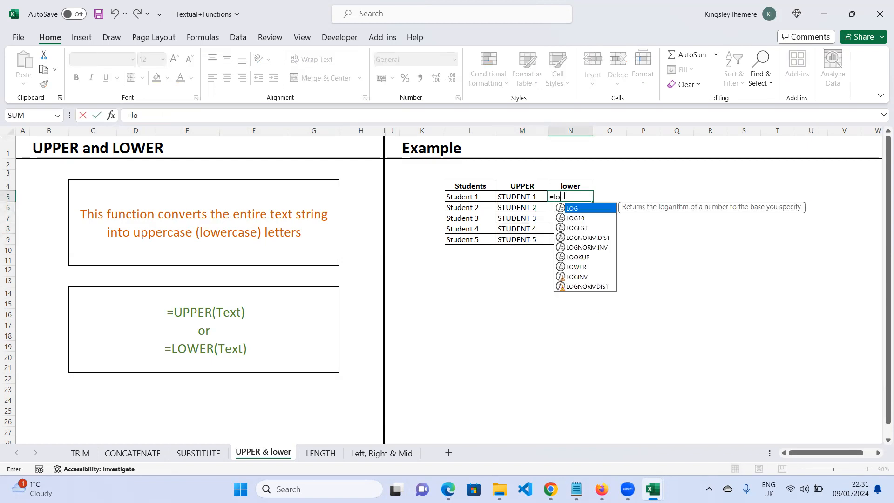
type("w")
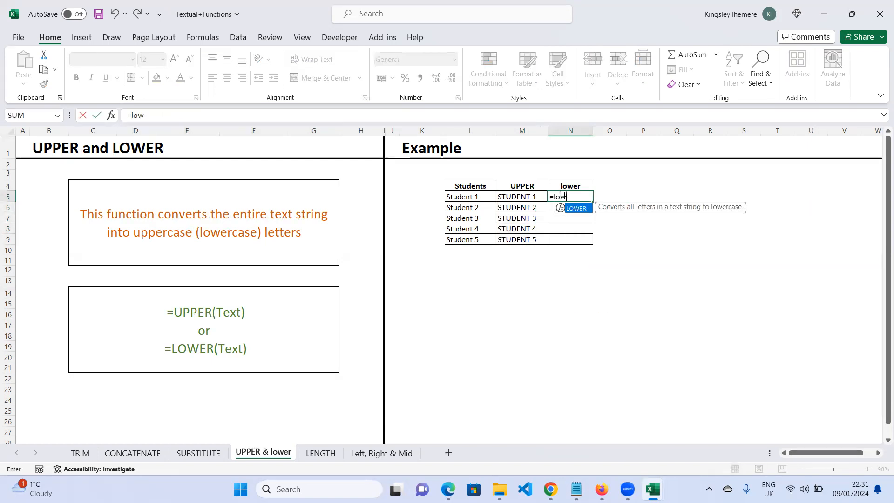
type("e")
key("Tab")
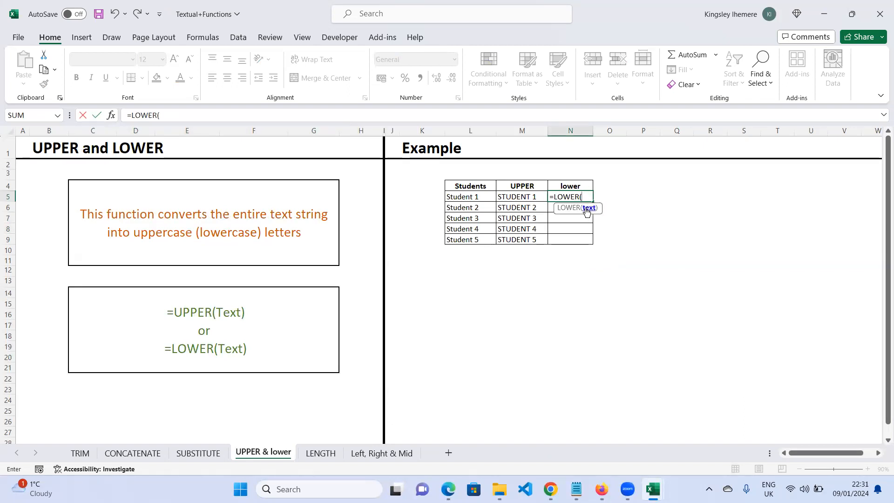
left_click(471, 197)
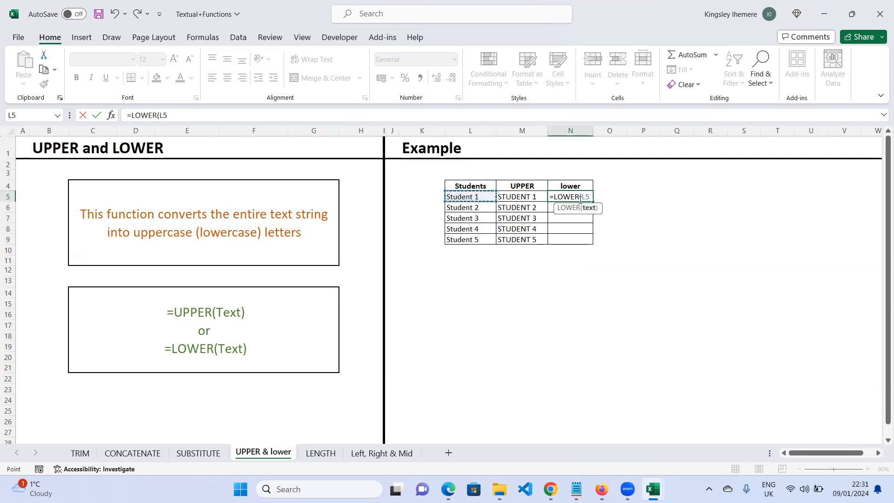
type(")")
key("ctrl+Return")
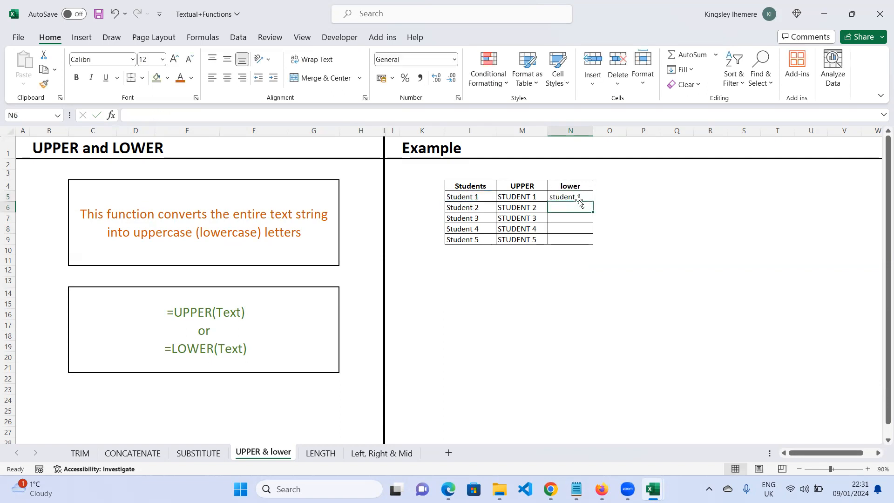
left_click_drag(593, 207, 593, 241)
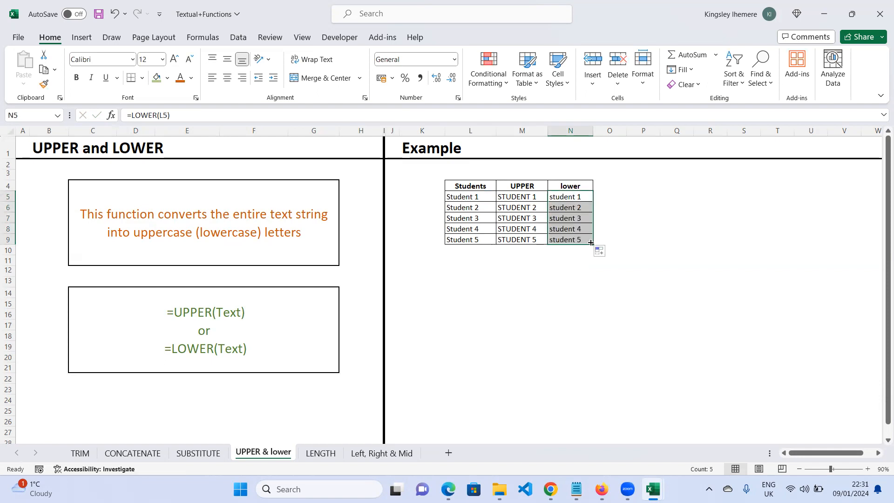
- Open the LENGTH sheet and examine the LEN syntax and each entry in the Students column, L5 to L9
left_click(319, 454)
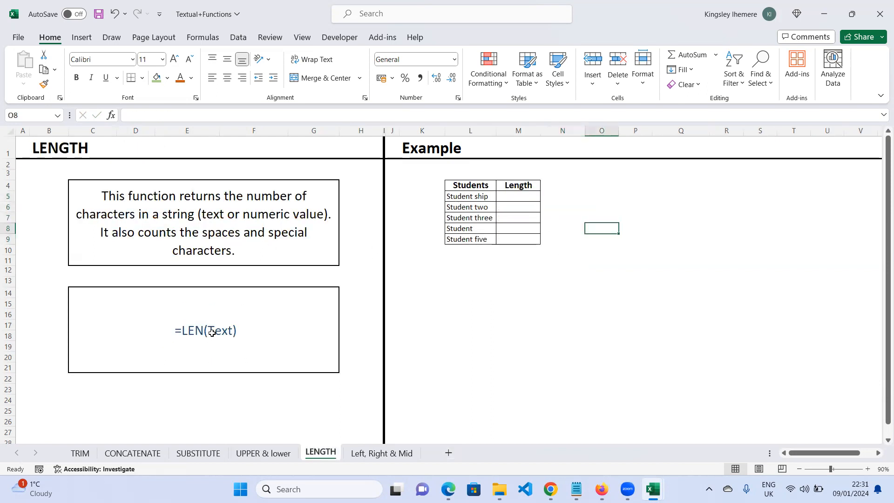
left_click(478, 195)
left_click(474, 207)
left_click(475, 219)
left_click(475, 229)
left_click(473, 247)
left_click(473, 239)
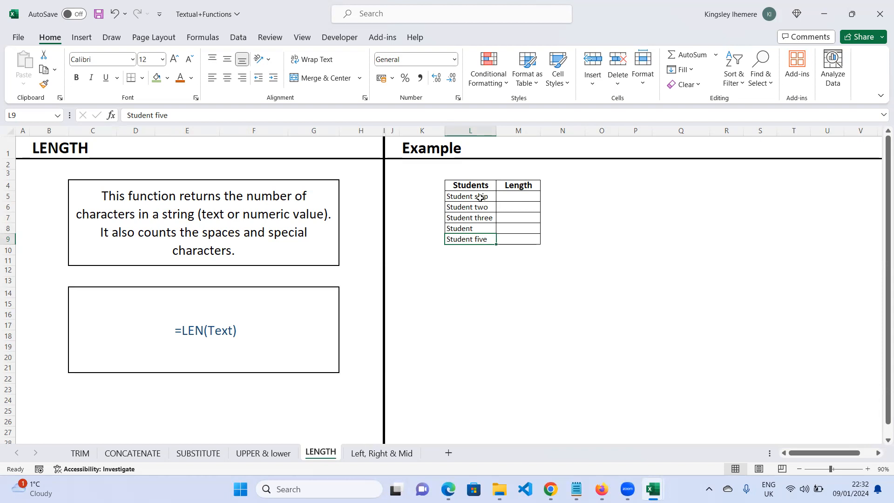
left_click(529, 196)
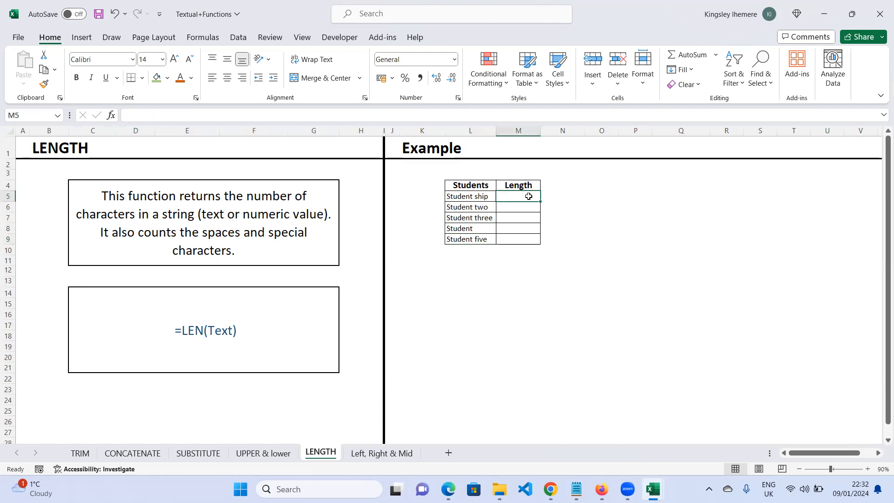
type("len")
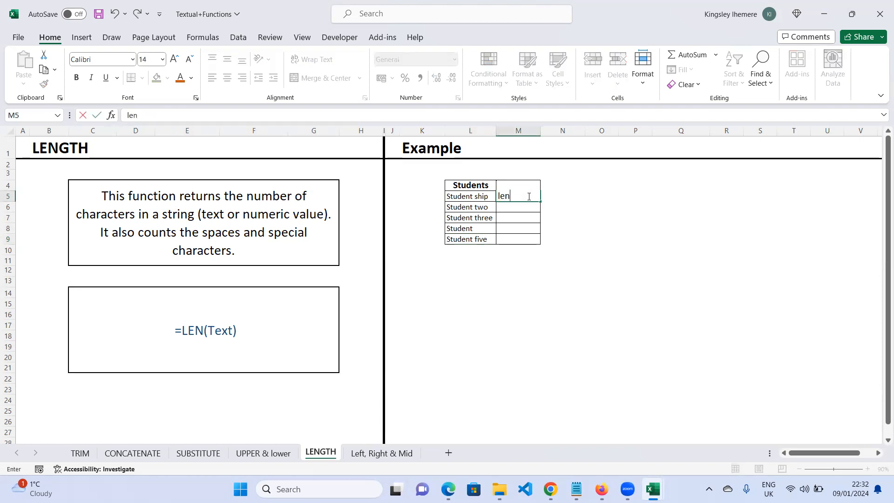
type("(")
left_click(468, 200)
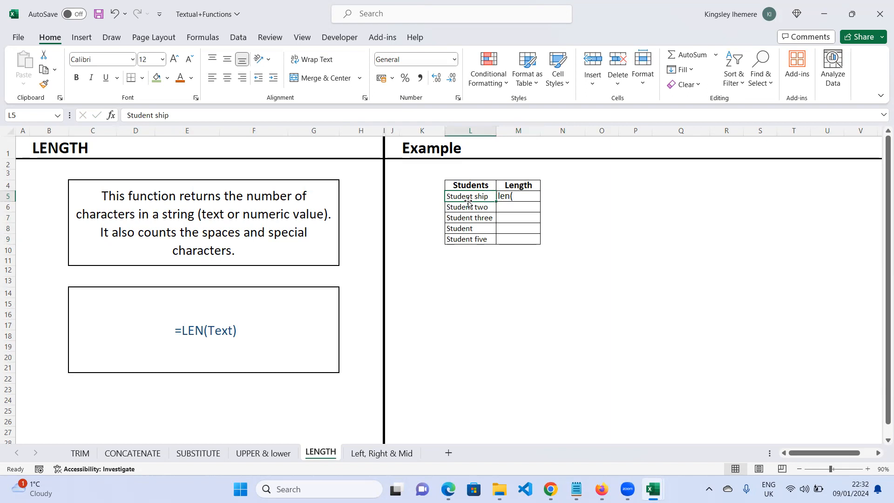
- Replace the content of M5 with =LEN(L5) and fill the formula down to M9
left_click(532, 197)
key("BackSpace")
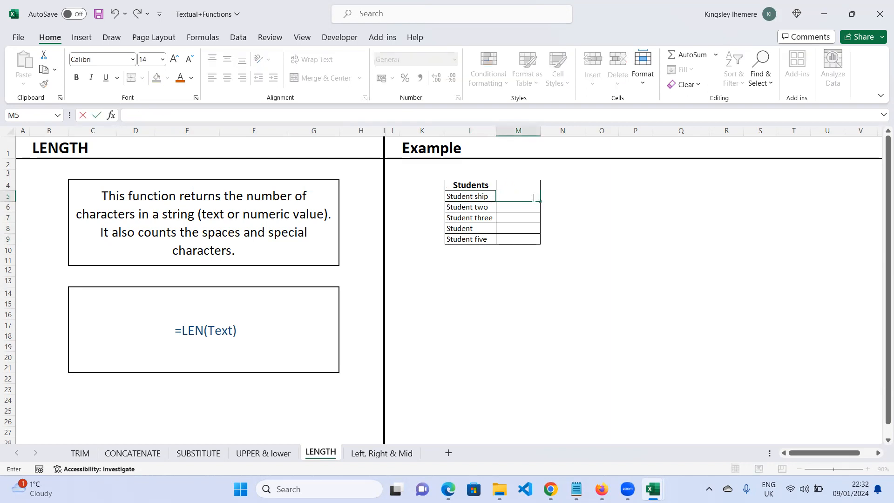
type("=len")
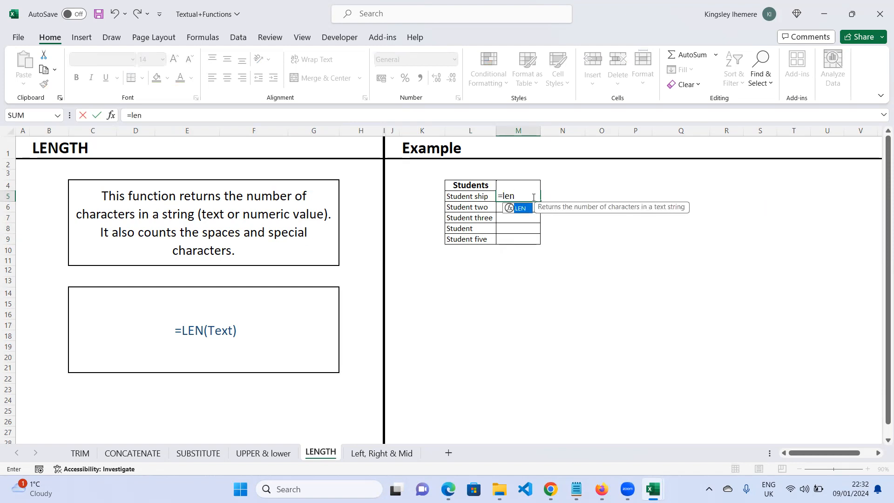
key("Tab")
left_click(486, 196)
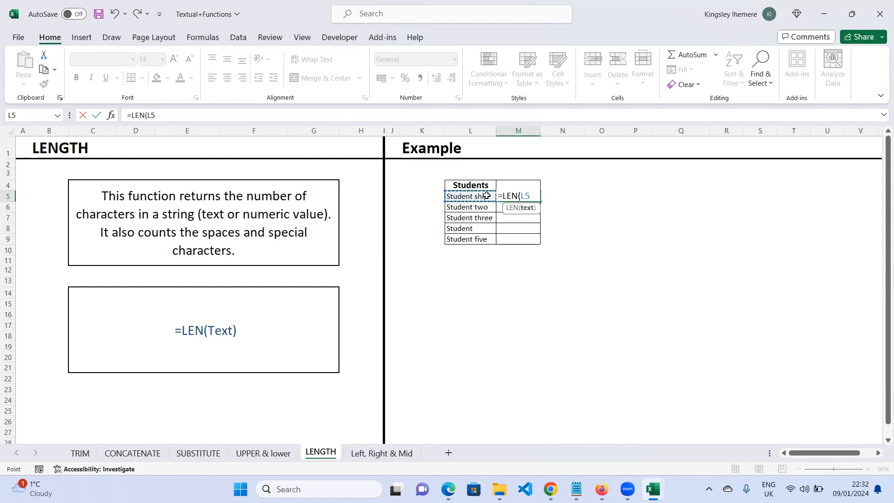
type(")")
key("Return")
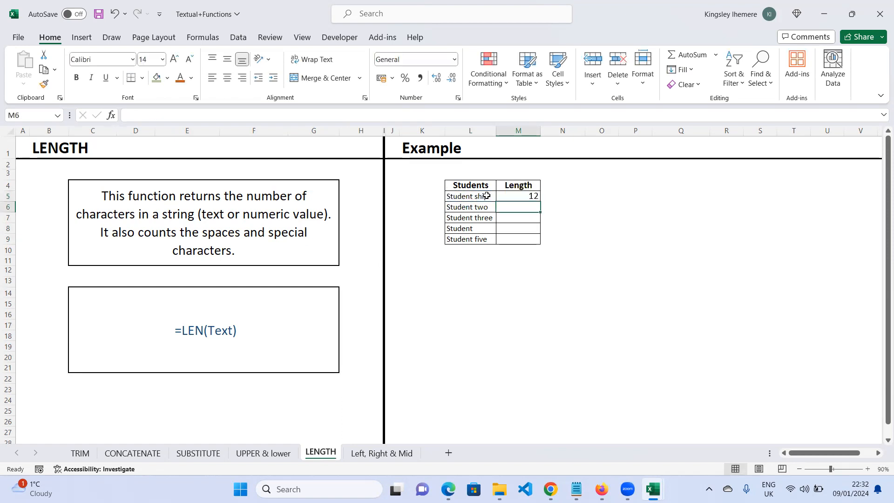
left_click(512, 195)
left_click_drag(538, 202, 538, 242)
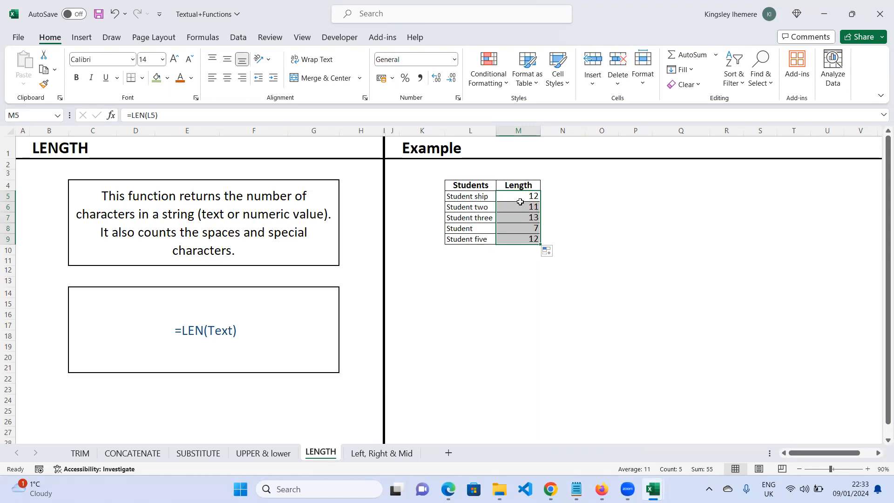
- Remove the space from the text in L5 so that it reads Studentship
left_click(474, 197)
double_click(475, 196)
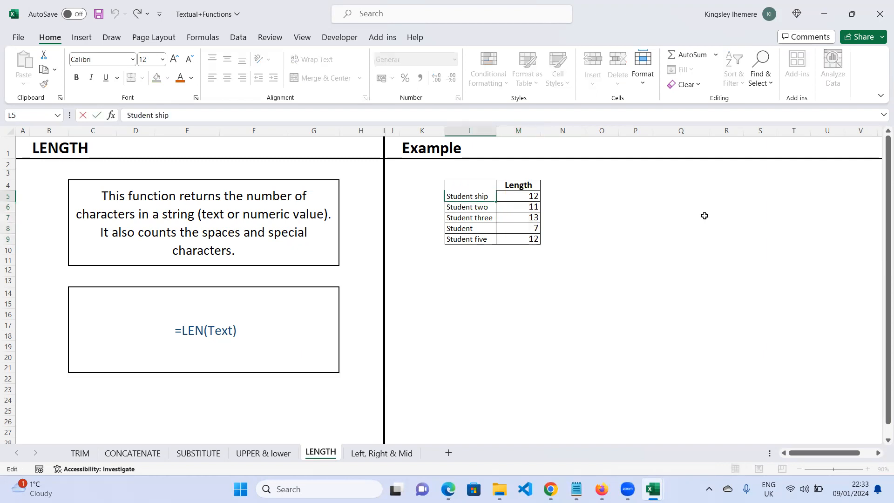
key("BackSpace")
left_click(557, 198)
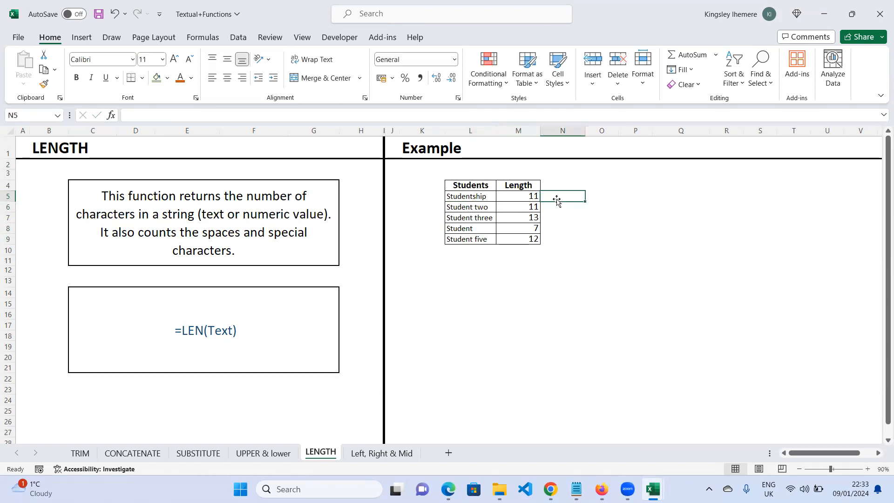
left_click(475, 196)
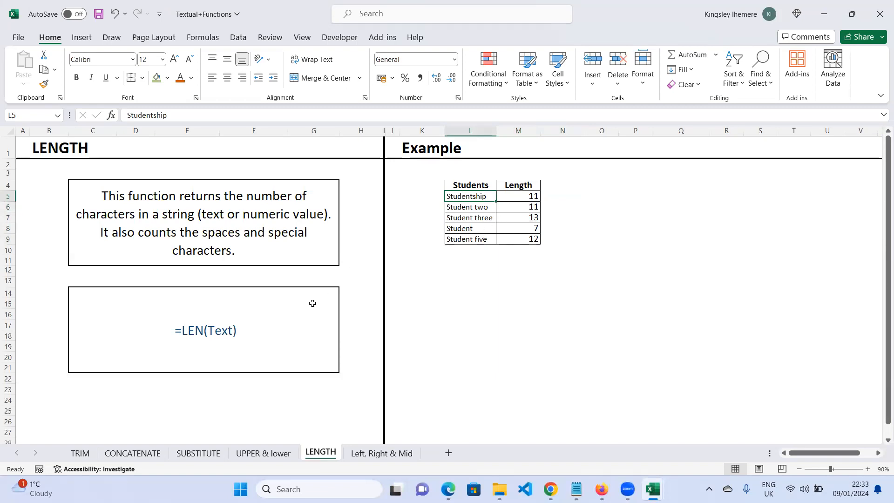
- Open the Left, Right & Mid sheet and select M6 under Year of Man
left_click(377, 454)
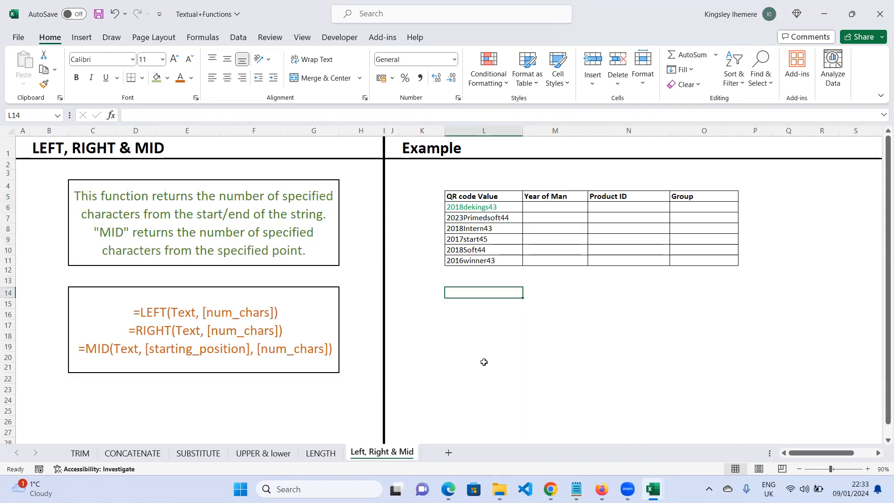
left_click(541, 208)
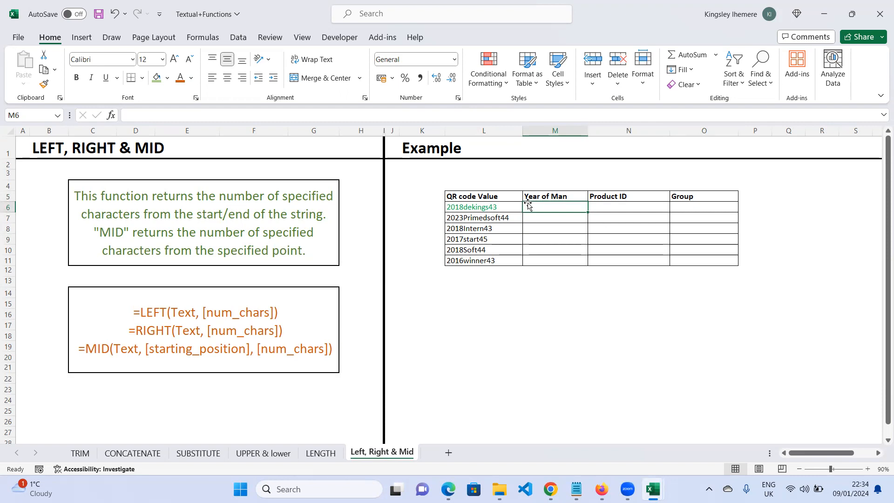
type("left")
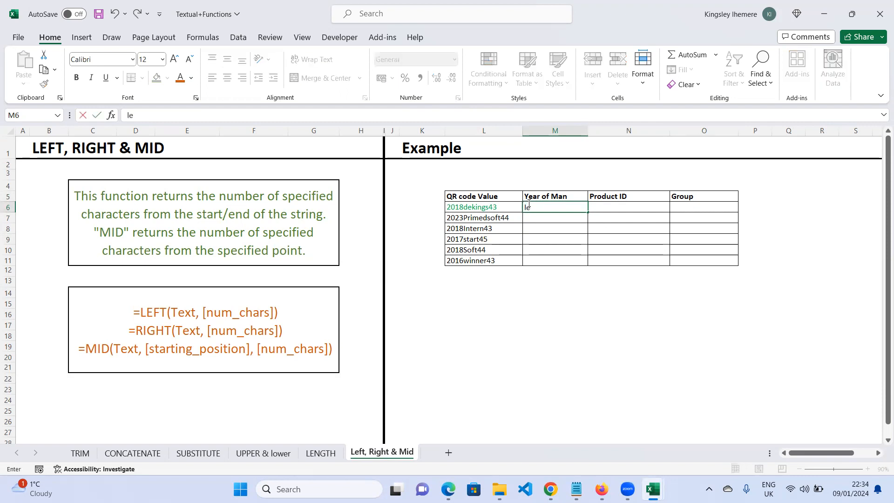
key("BackSpace")
key("BackSpace")
key("BackSpace")
- Enter =LEFT(L6,4) in M6 and fill the formula down to M11
type("=left")
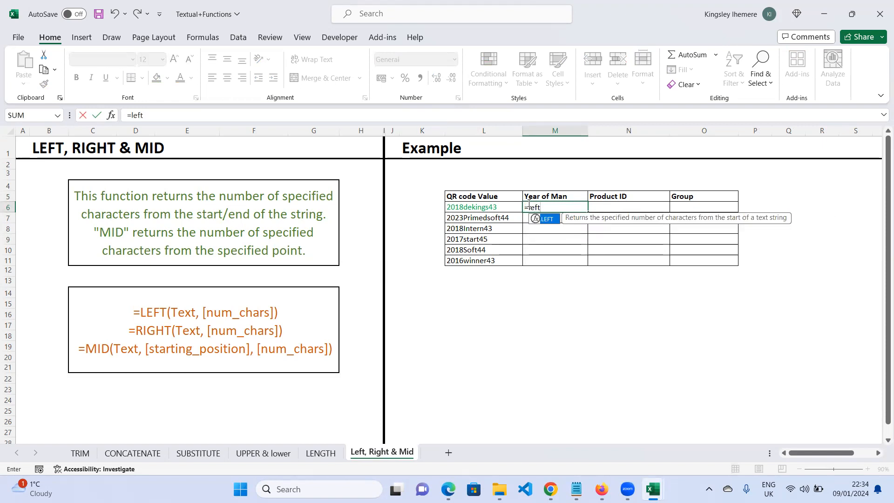
key("Tab")
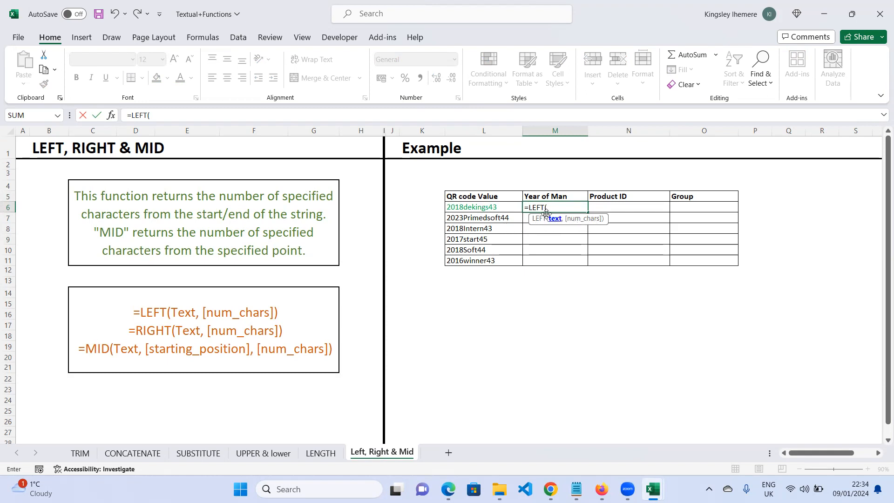
left_click(485, 209)
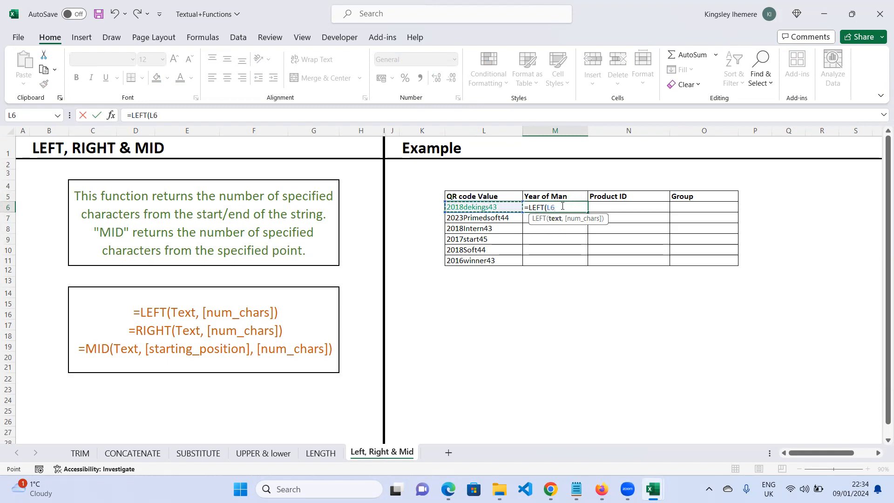
type(",")
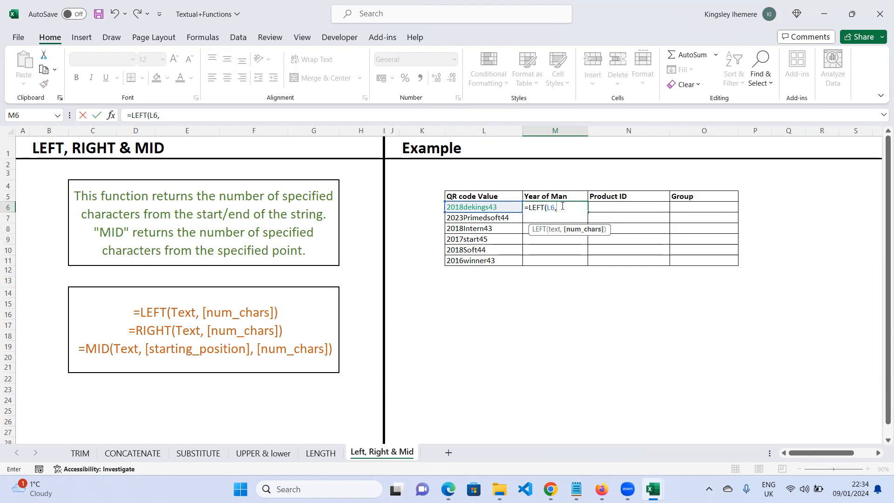
type("4)")
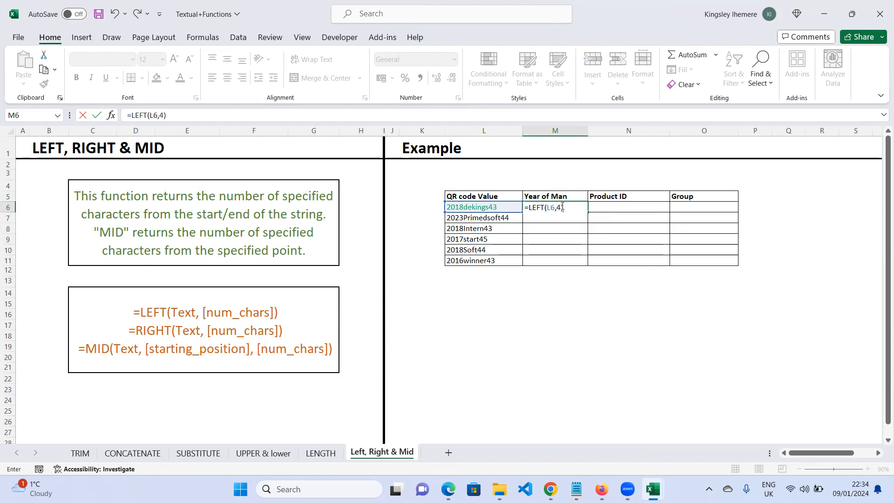
key("Return")
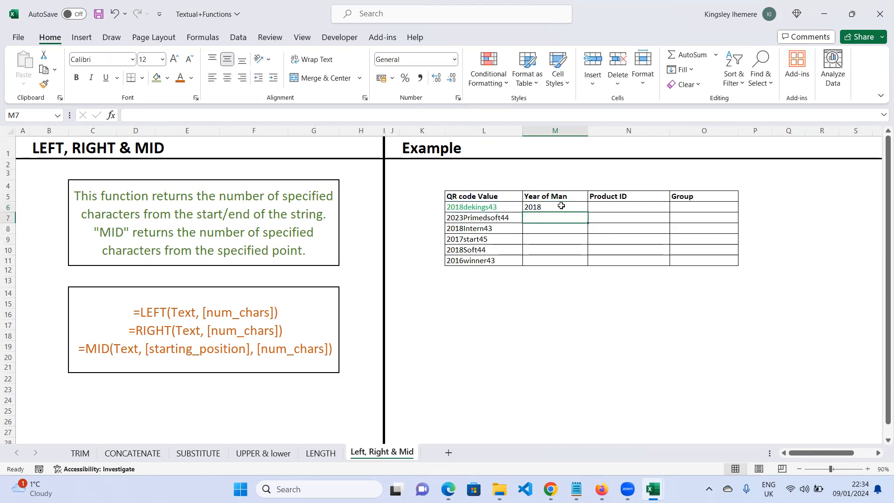
left_click(561, 205)
left_click_drag(587, 212, 589, 264)
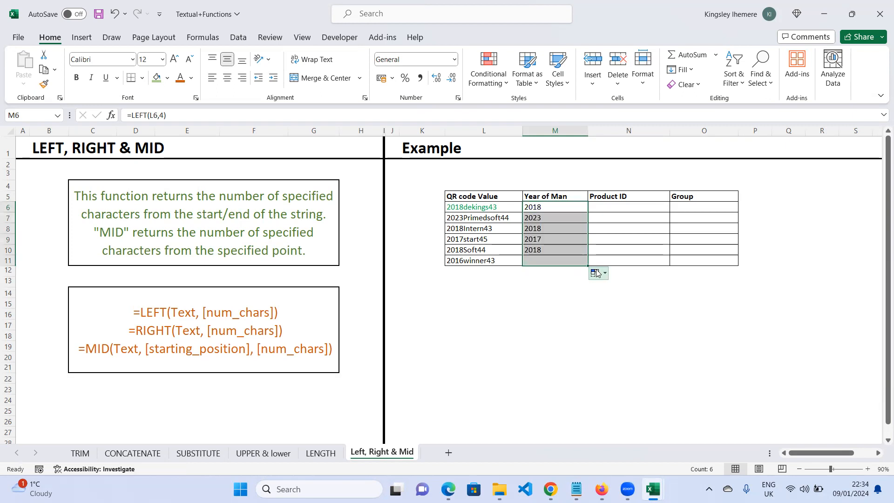
- Start a MID formula in N6 under Product ID
left_click(613, 209)
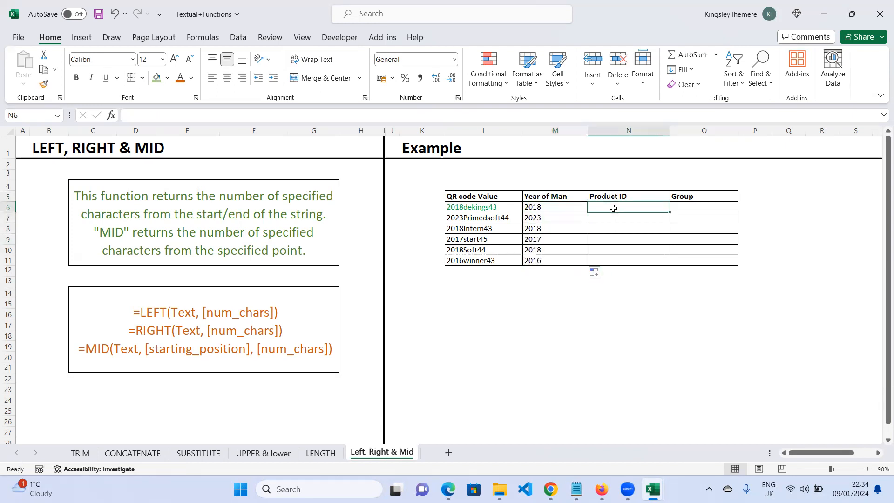
type("mi")
key("BackSpace")
key("BackSpace")
type("=mid")
key("Tab")
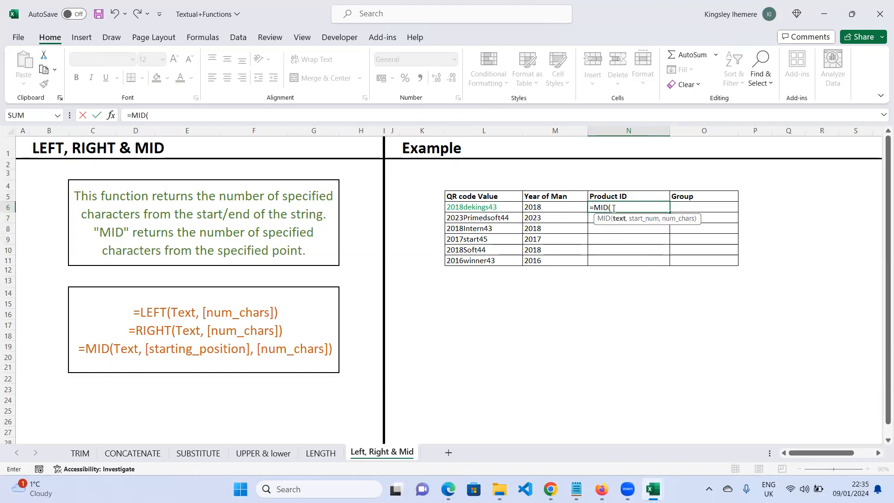